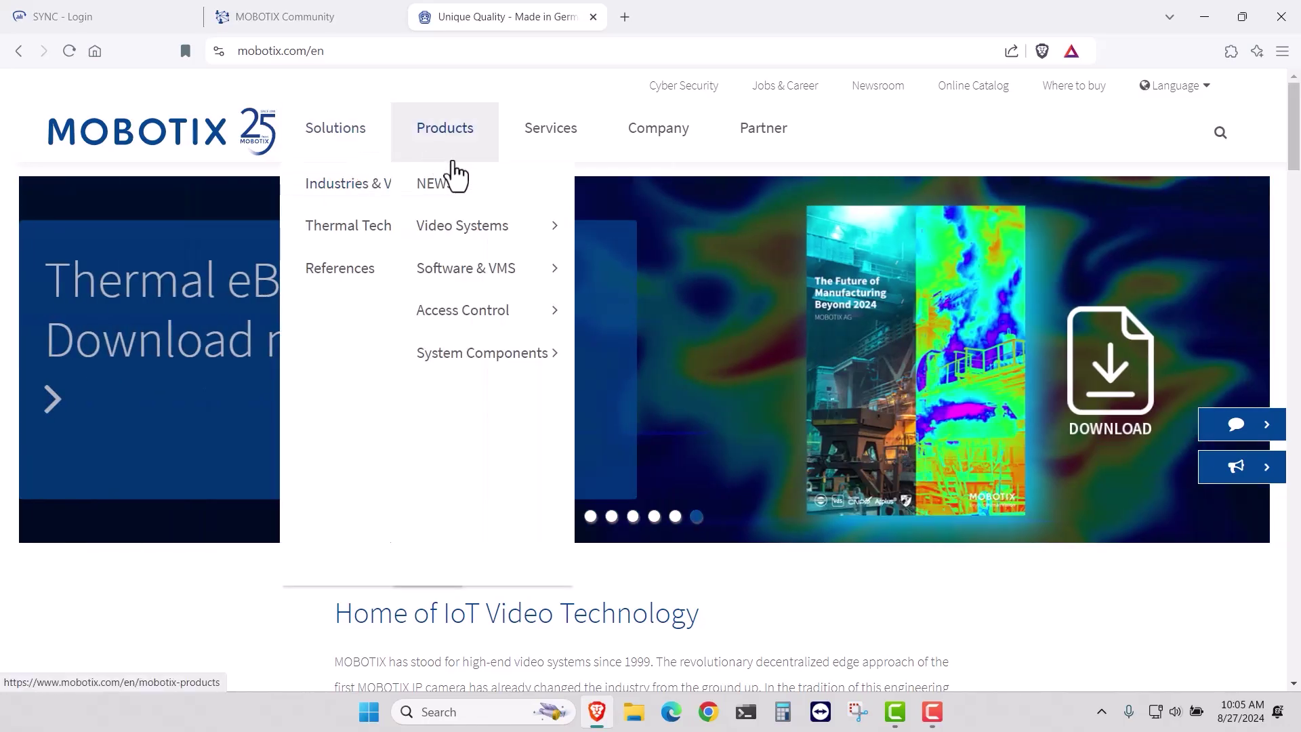
Open the Marketing & Documentation page of the MOBOTIX Download Center and look over its document categories.
mouse_move(550, 165)
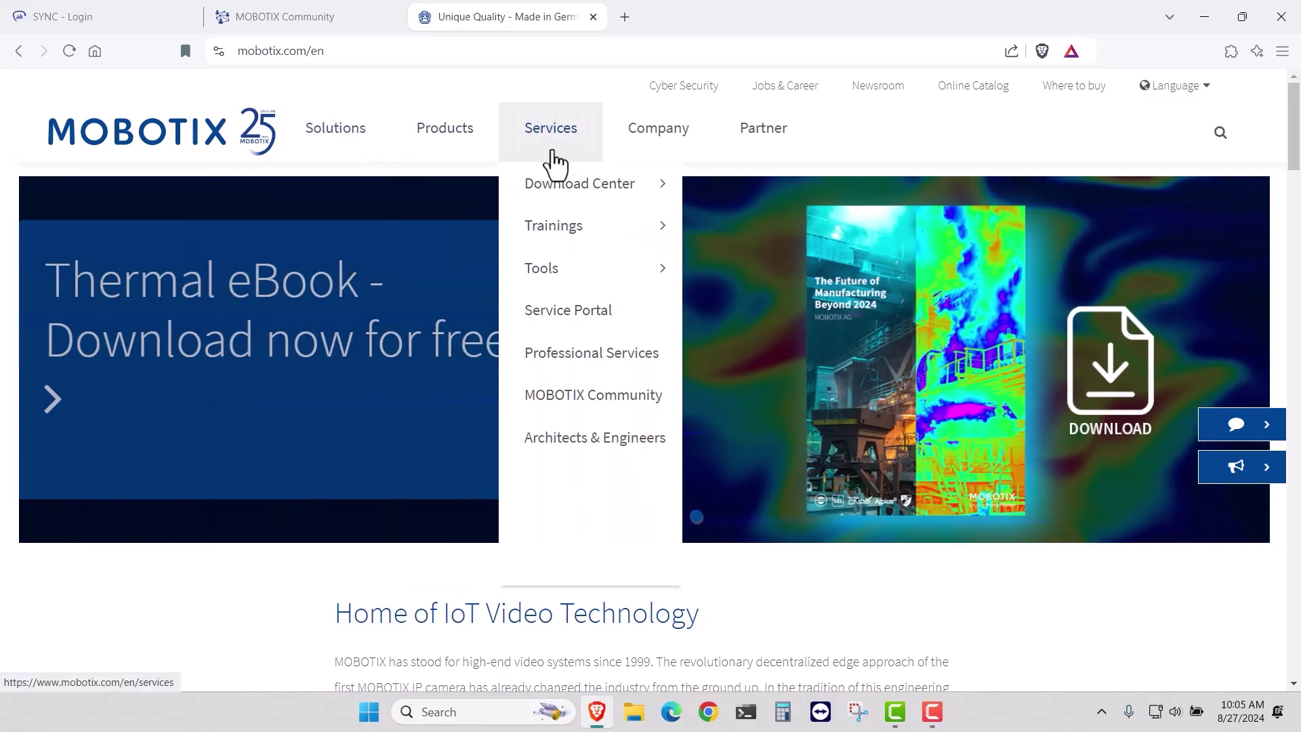
mouse_move(558, 190)
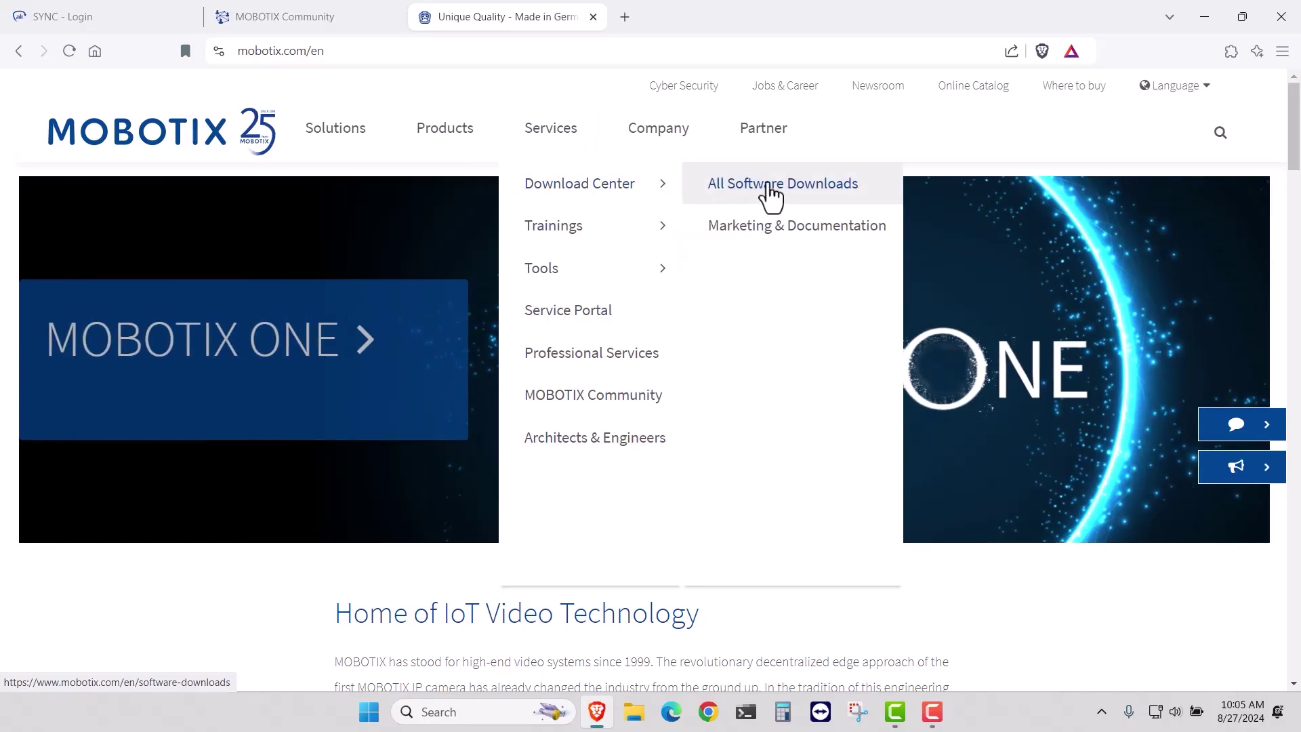
click(761, 243)
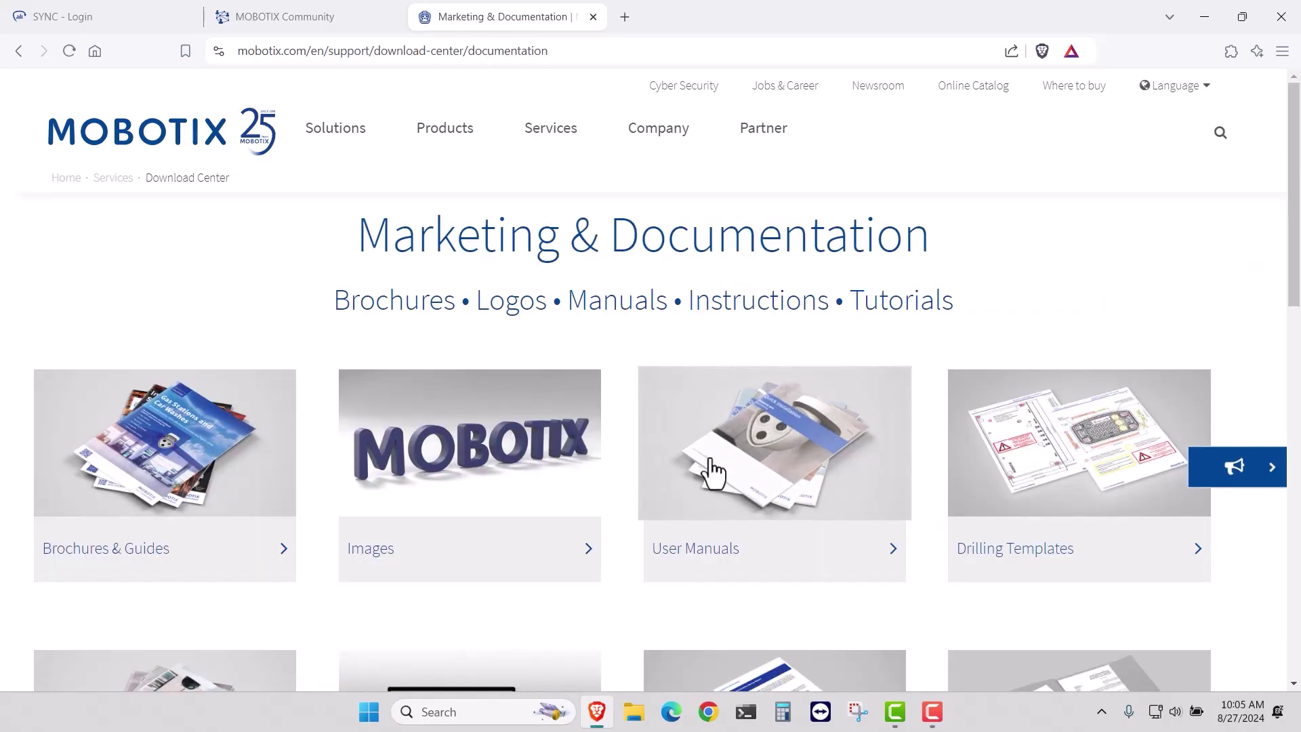
scroll(711, 467, down, 1)
scroll(712, 472, down, 3)
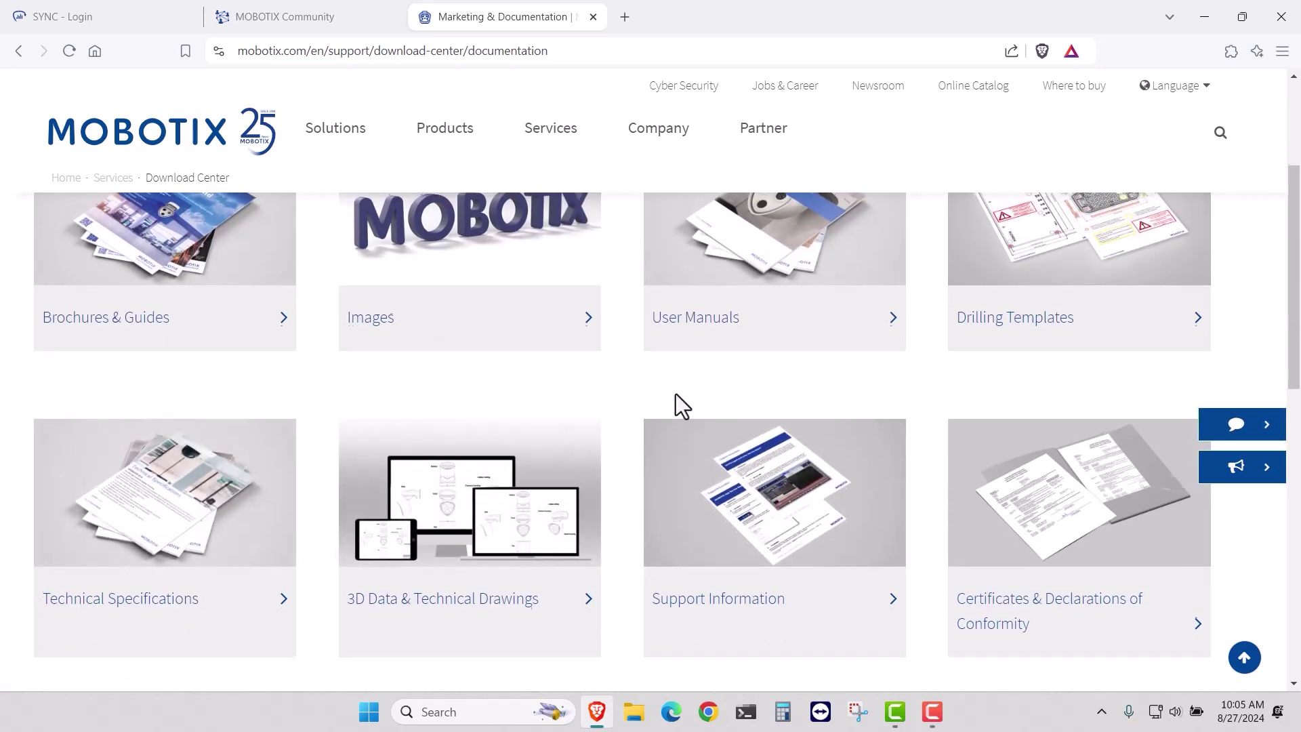
scroll(677, 400, up, 3)
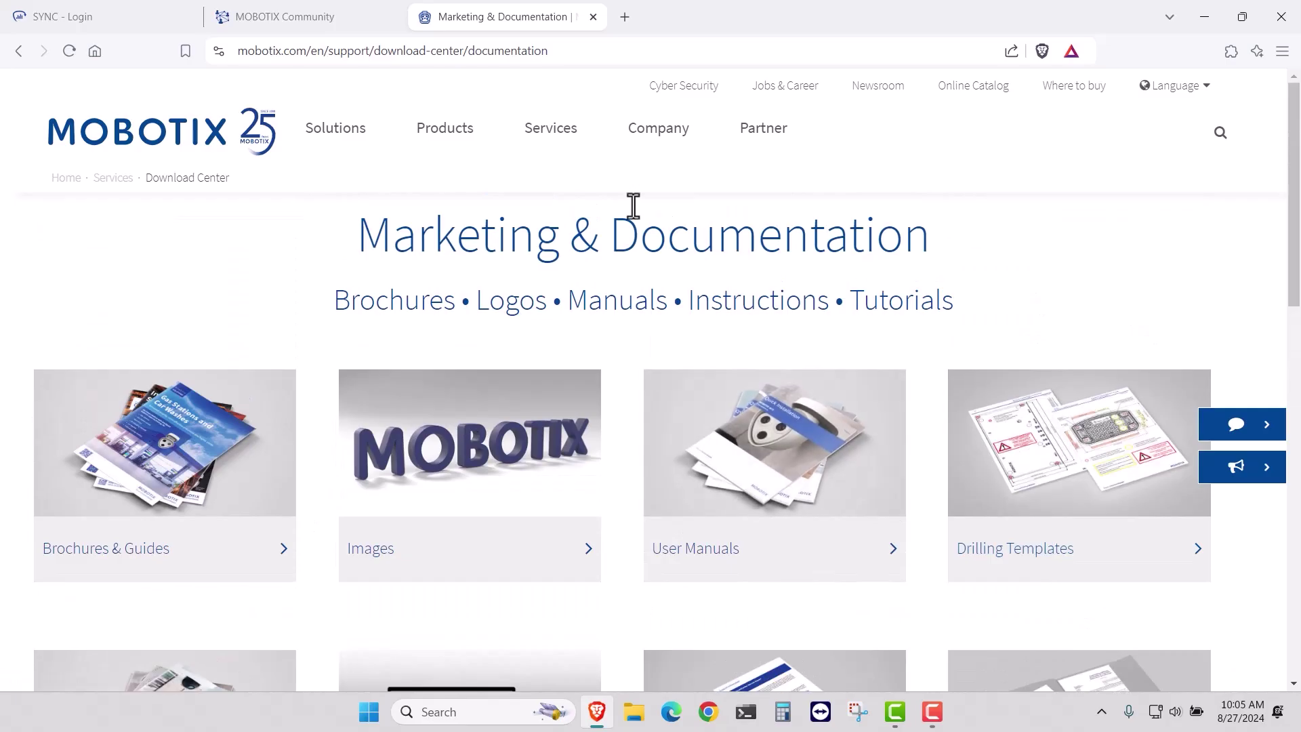
Close the documentation page and look through the forum categories on the MOBOTIX Community site.
click(594, 17)
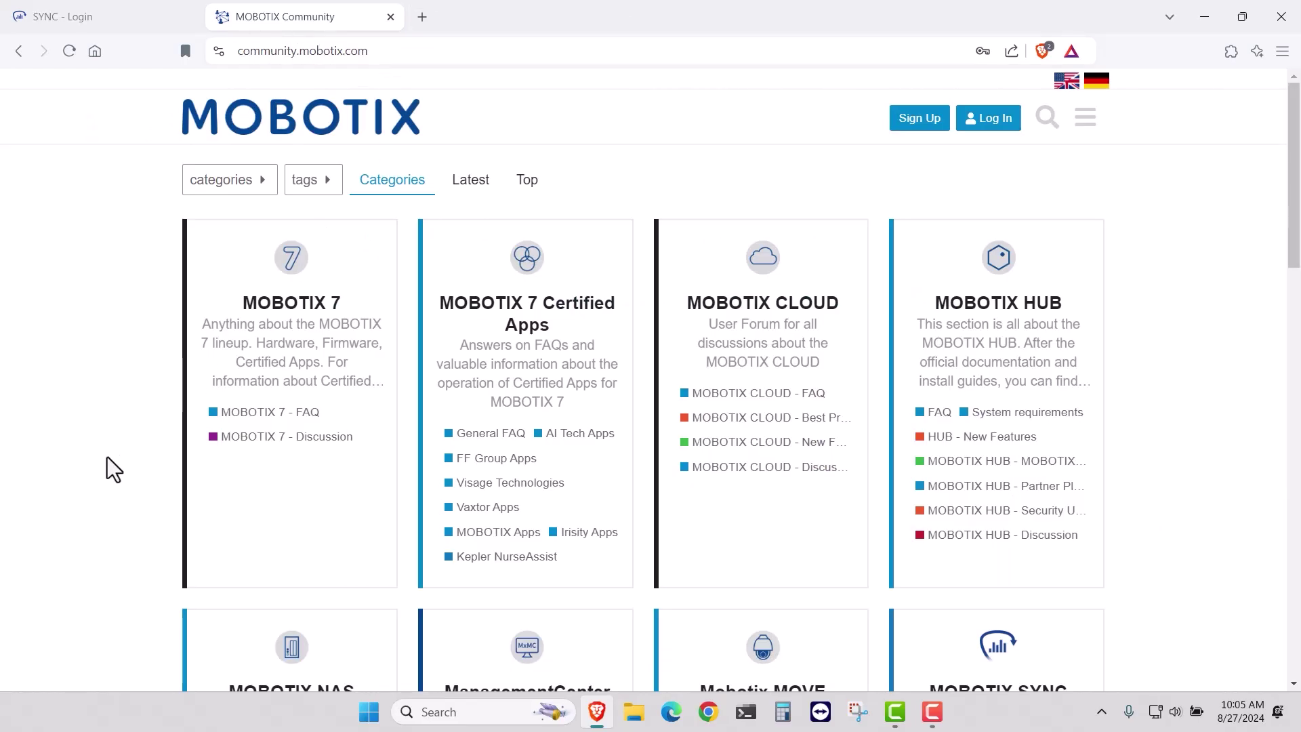
scroll(114, 469, down, 3)
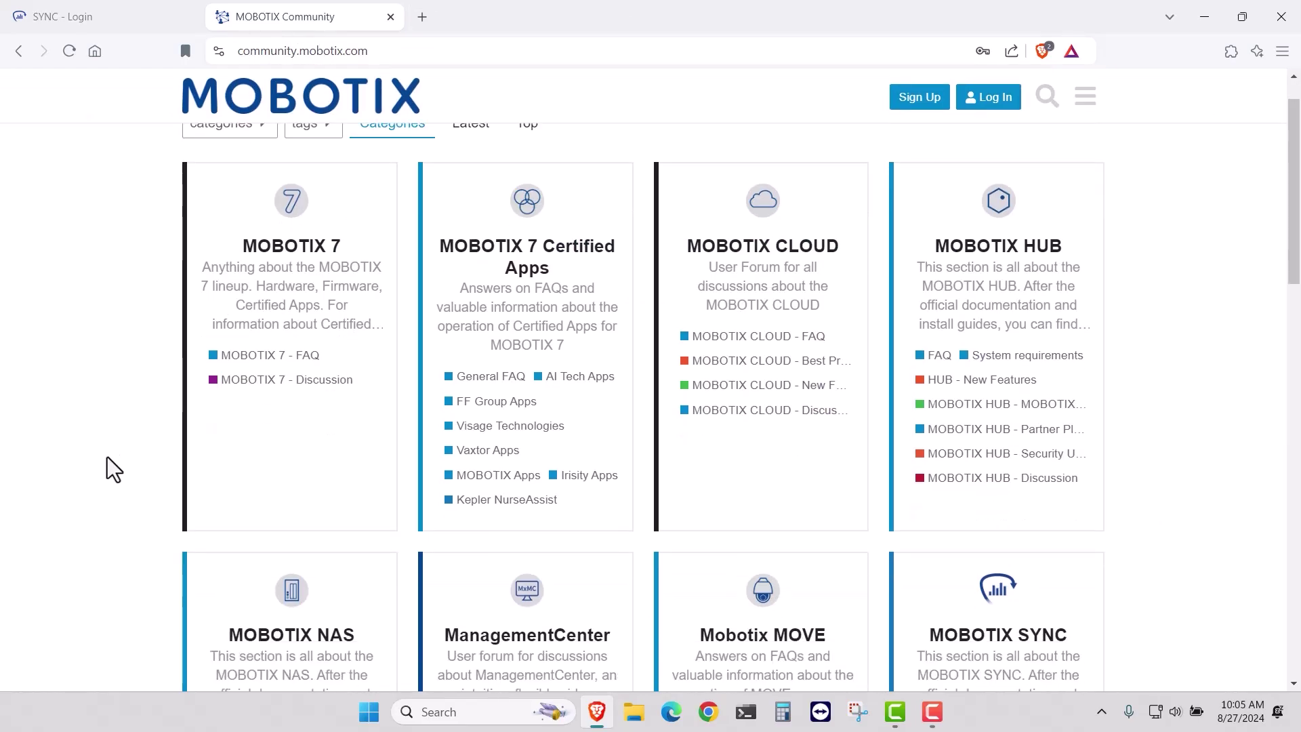
scroll(114, 469, down, 6)
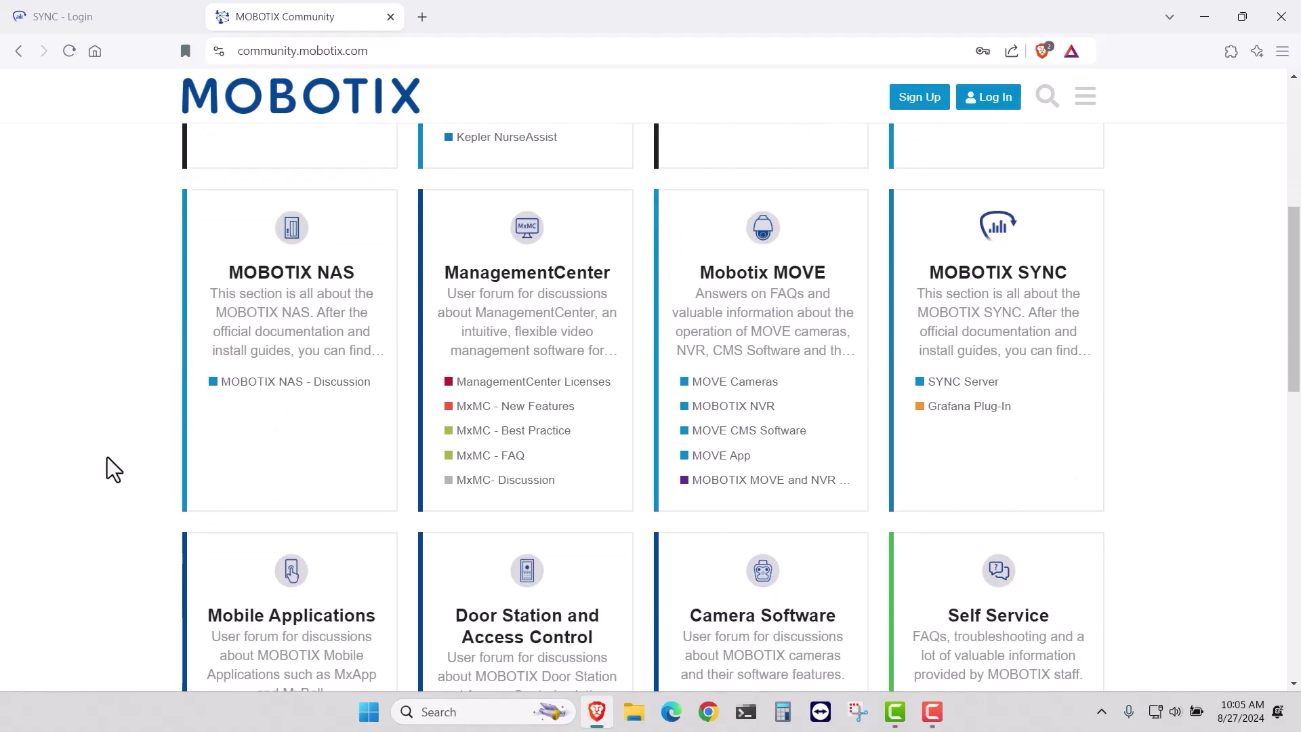
scroll(114, 469, down, 6)
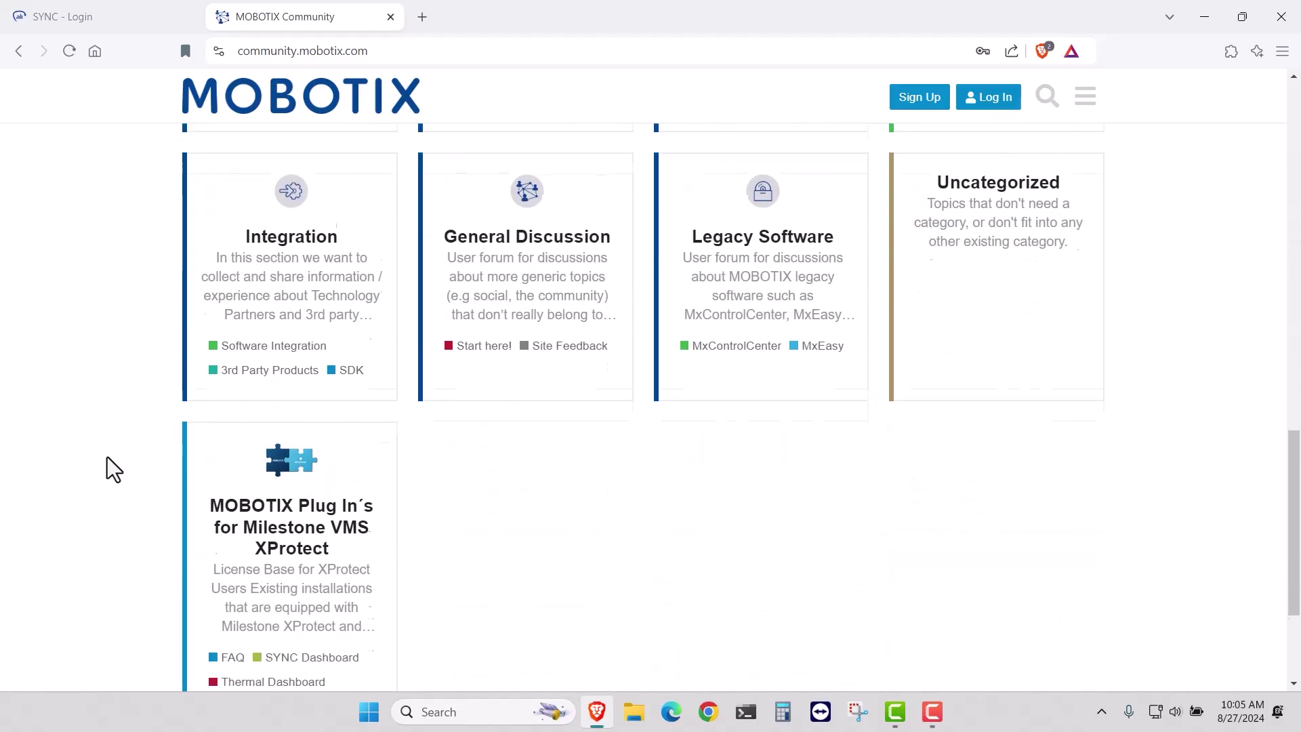
scroll(113, 469, up, 5)
scroll(113, 469, up, 10)
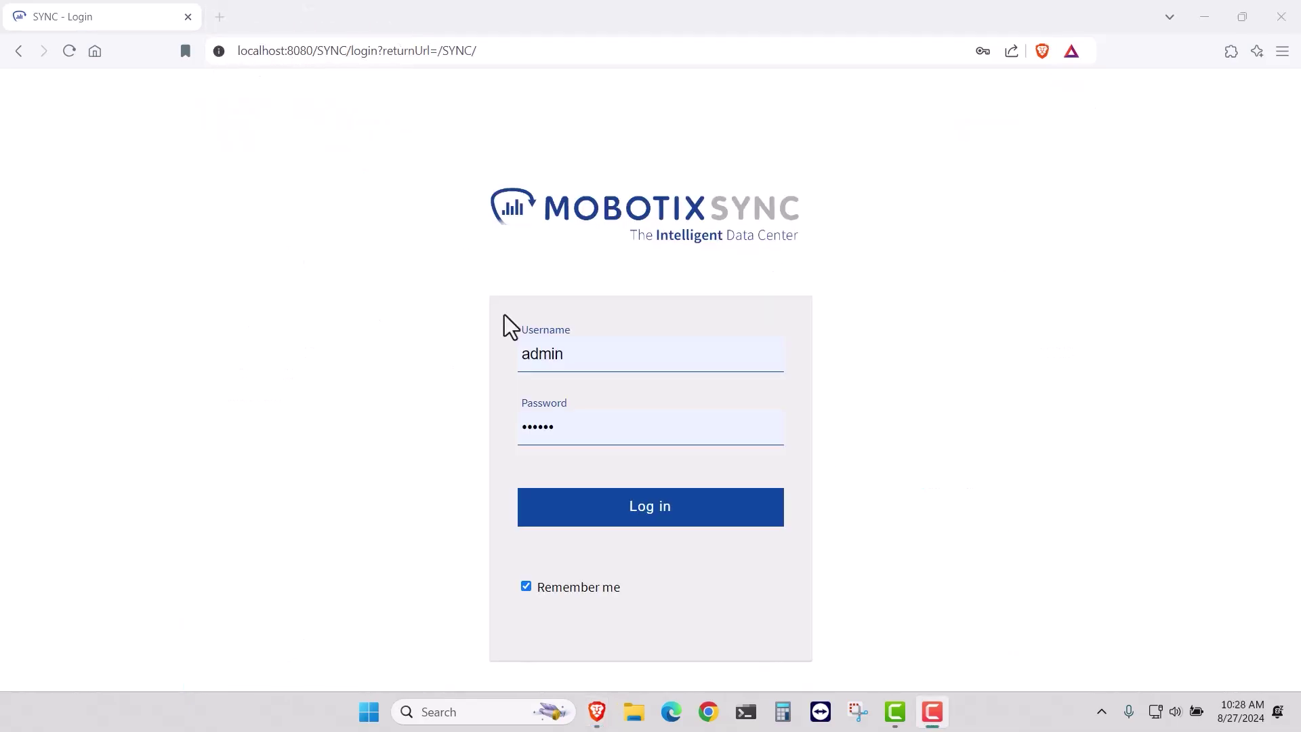
Log in to MOBOTIX SYNC with the saved admin credentials and open the Settings page.
click(630, 516)
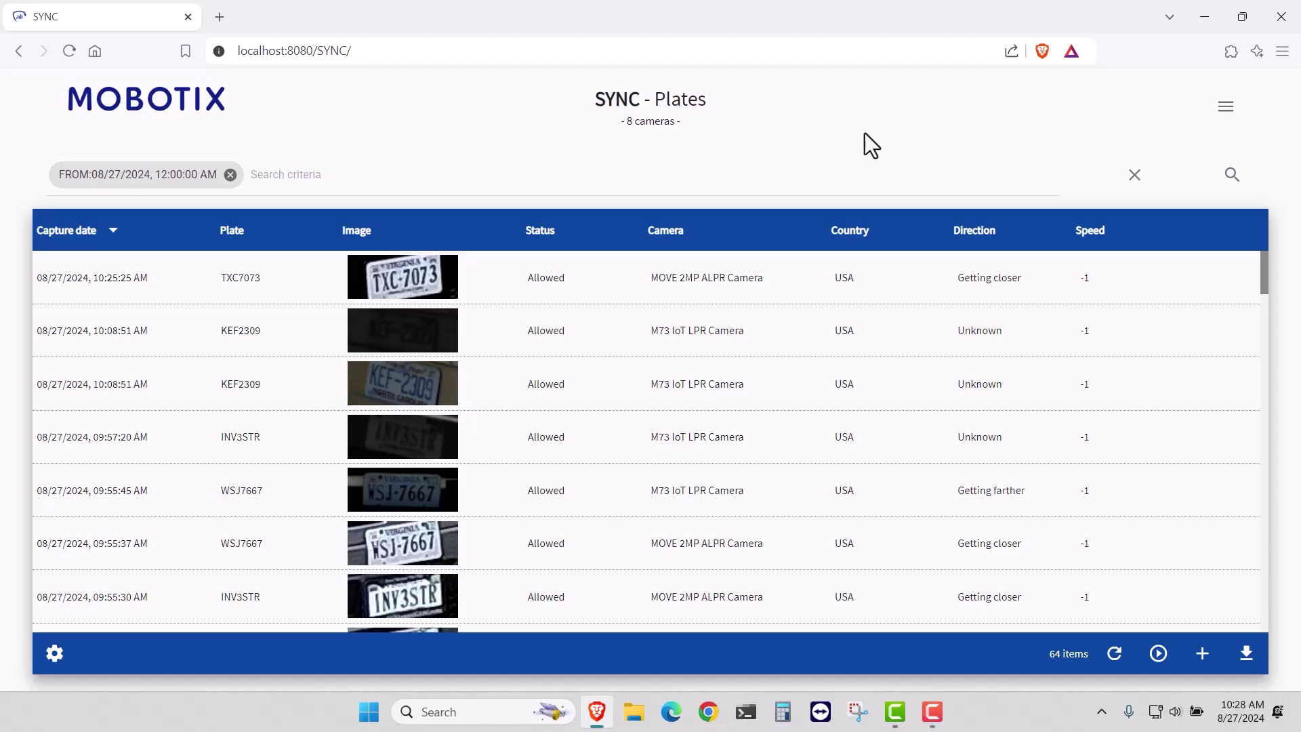
click(1227, 112)
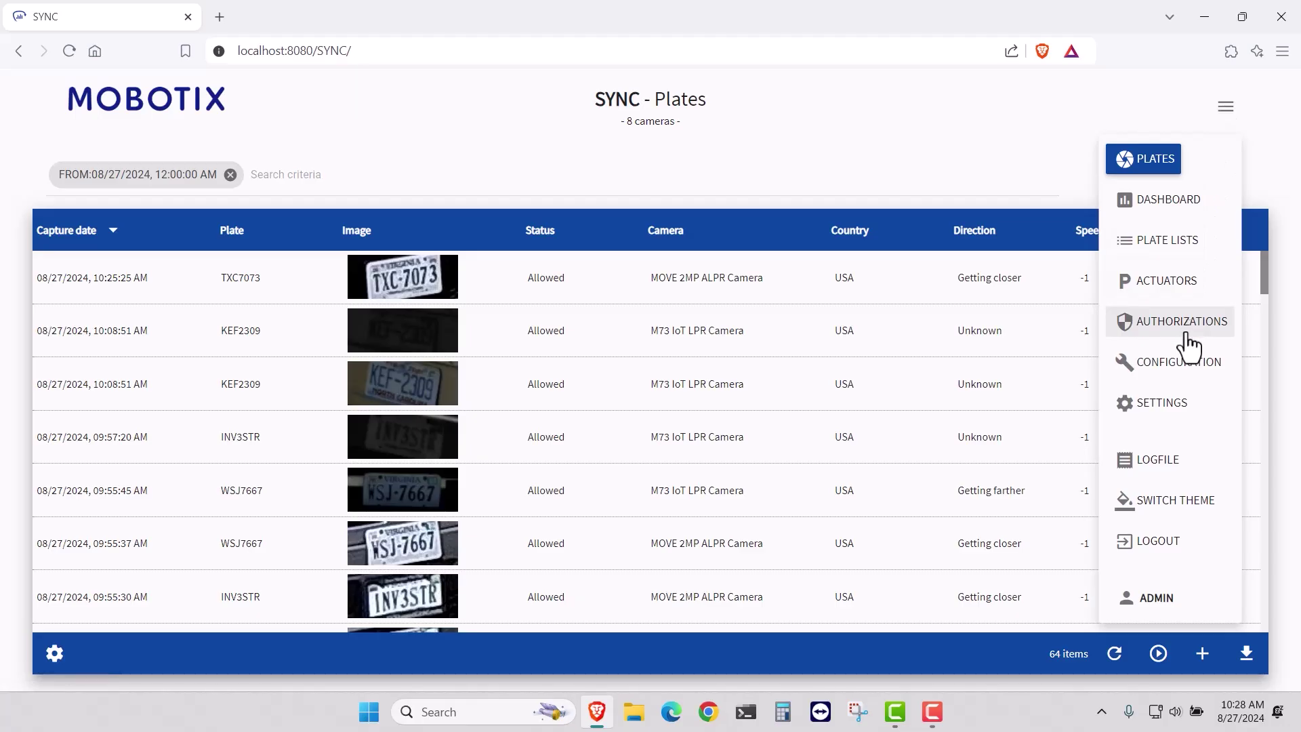
click(1150, 408)
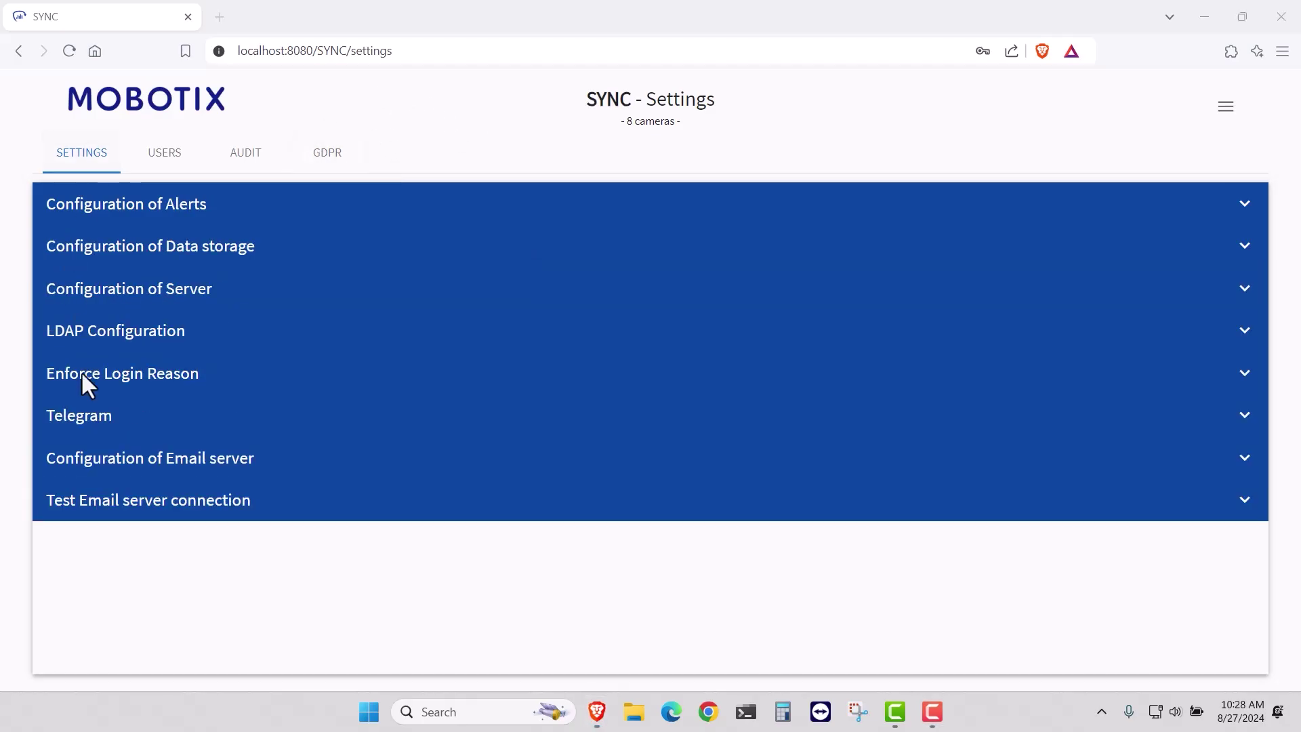
View the Users, Audit and GDPR pages of the settings and return to the general settings.
click(165, 153)
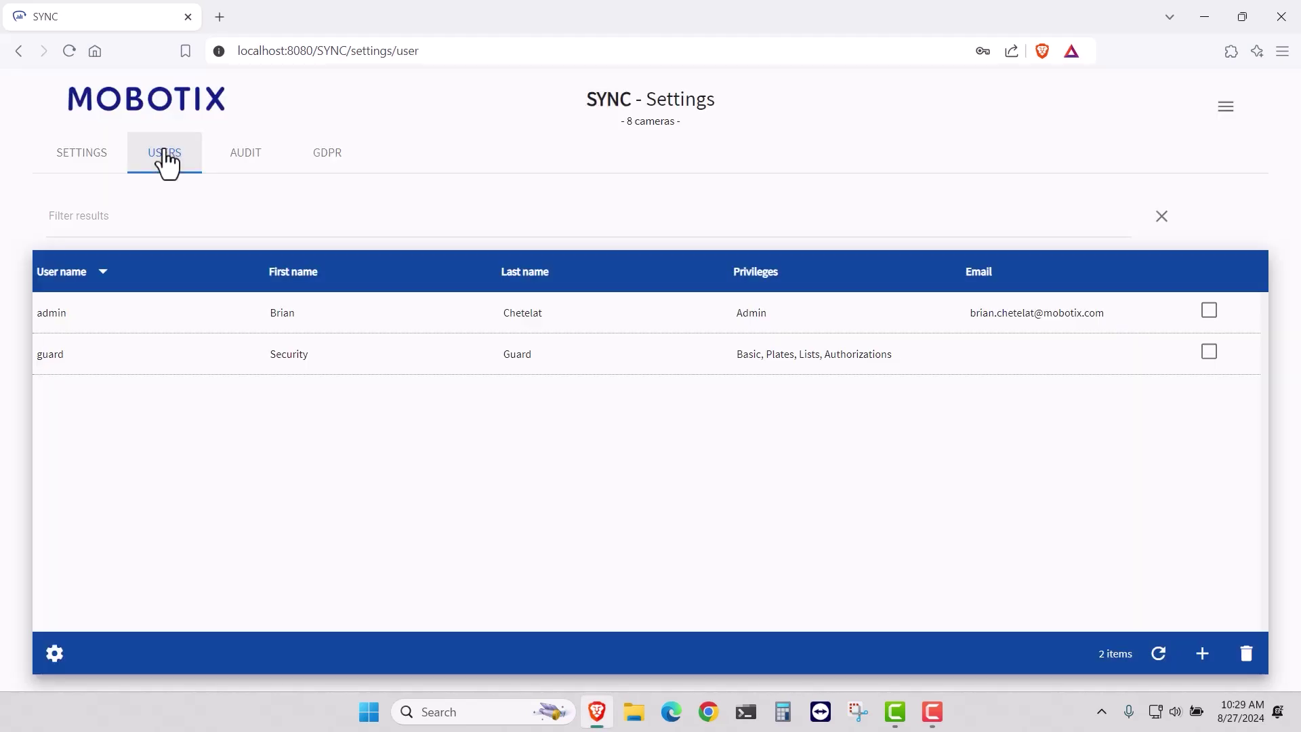
click(245, 162)
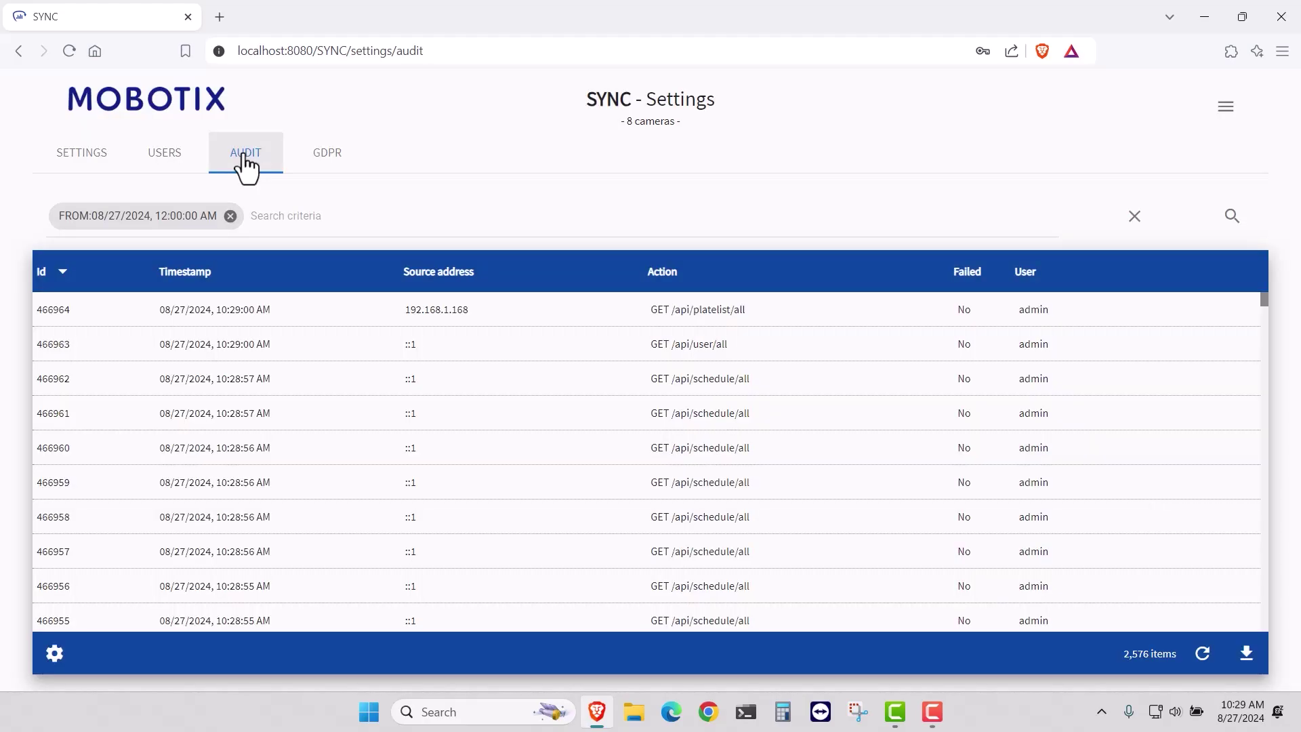
click(332, 156)
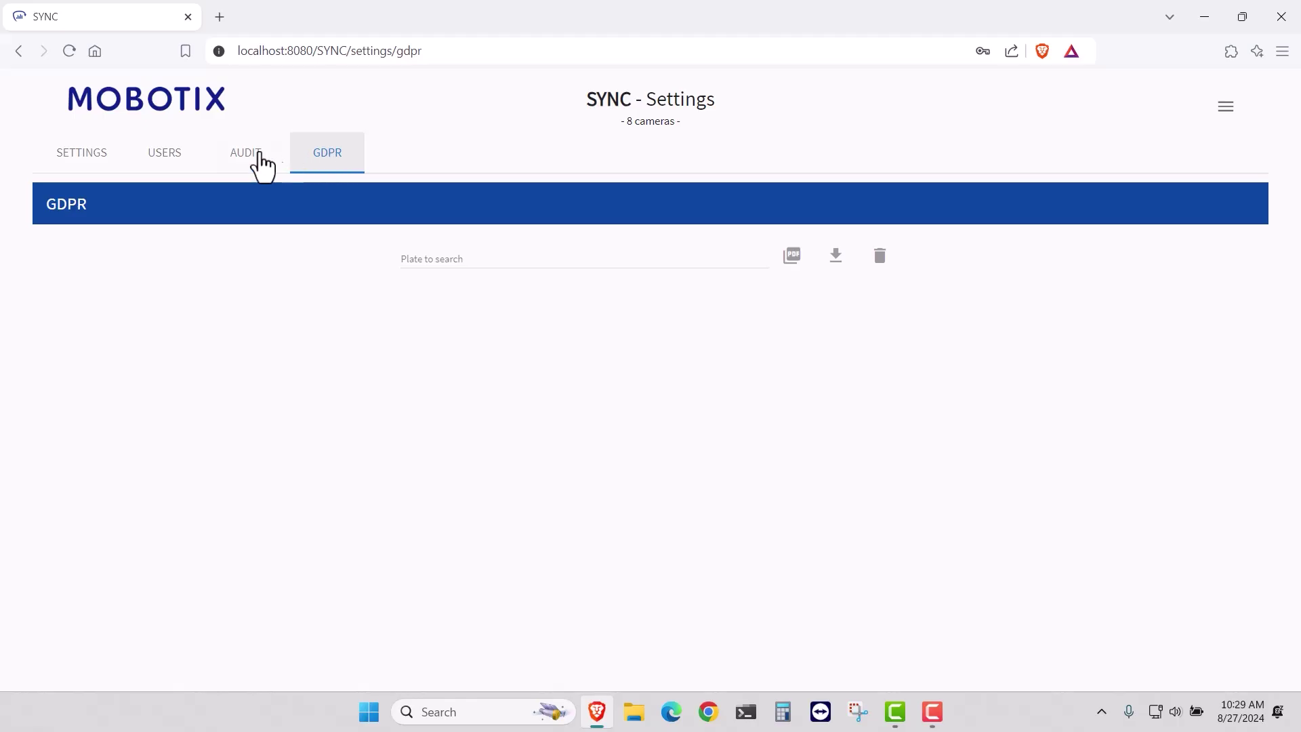
click(76, 162)
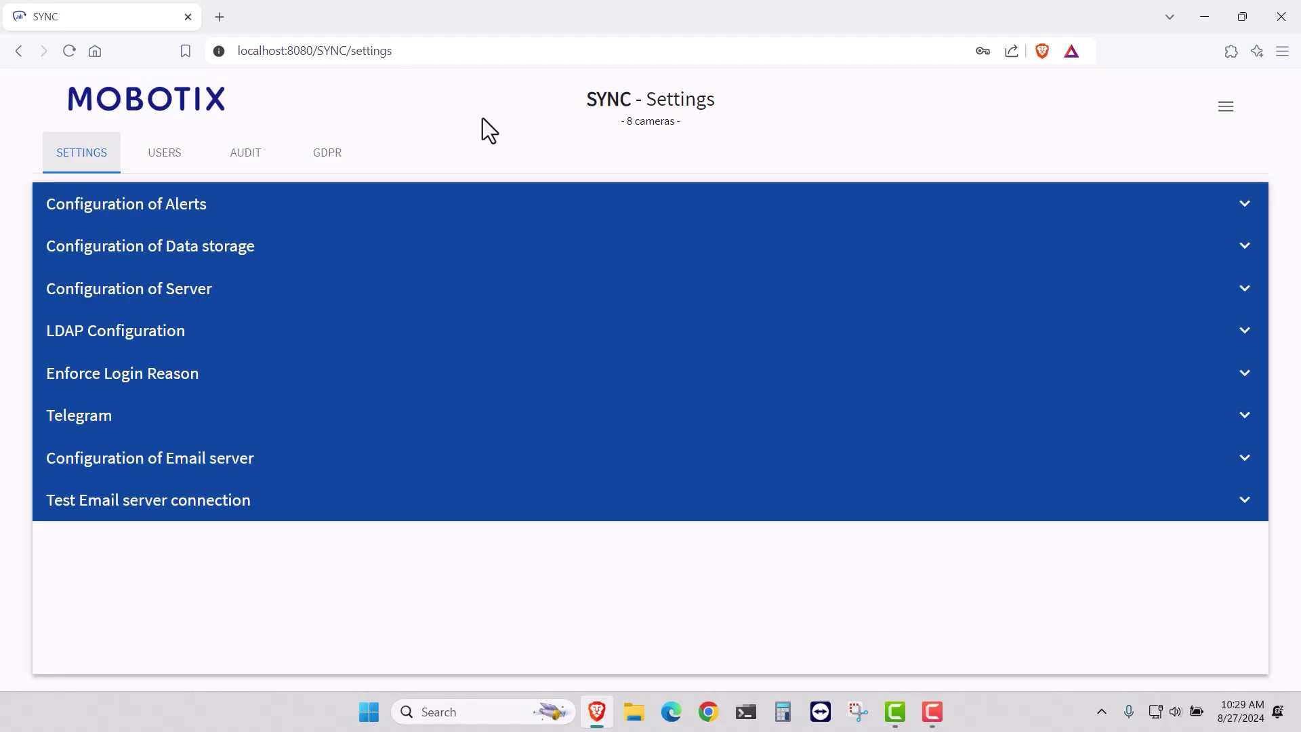
Examine all options in the Configuration of Alerts section, including the alert email subjects and bodies, and collapse it.
click(204, 205)
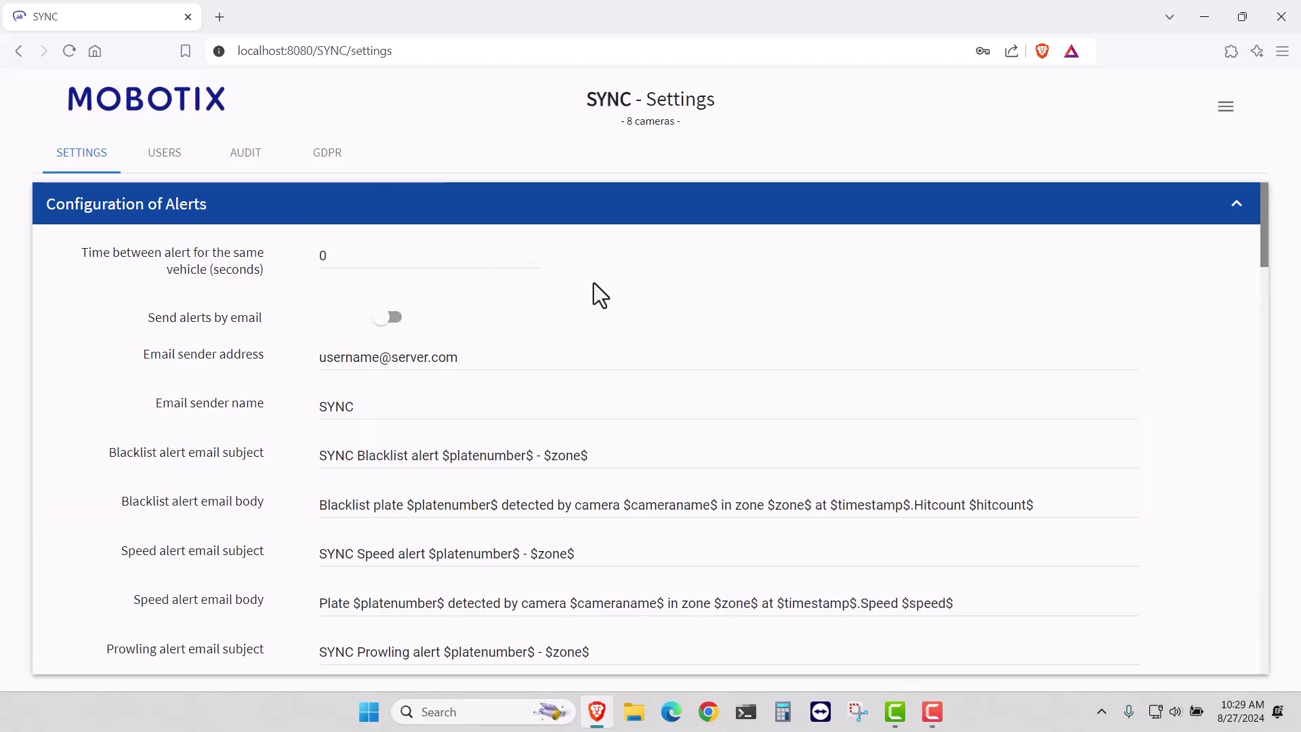
scroll(870, 323, down, 5)
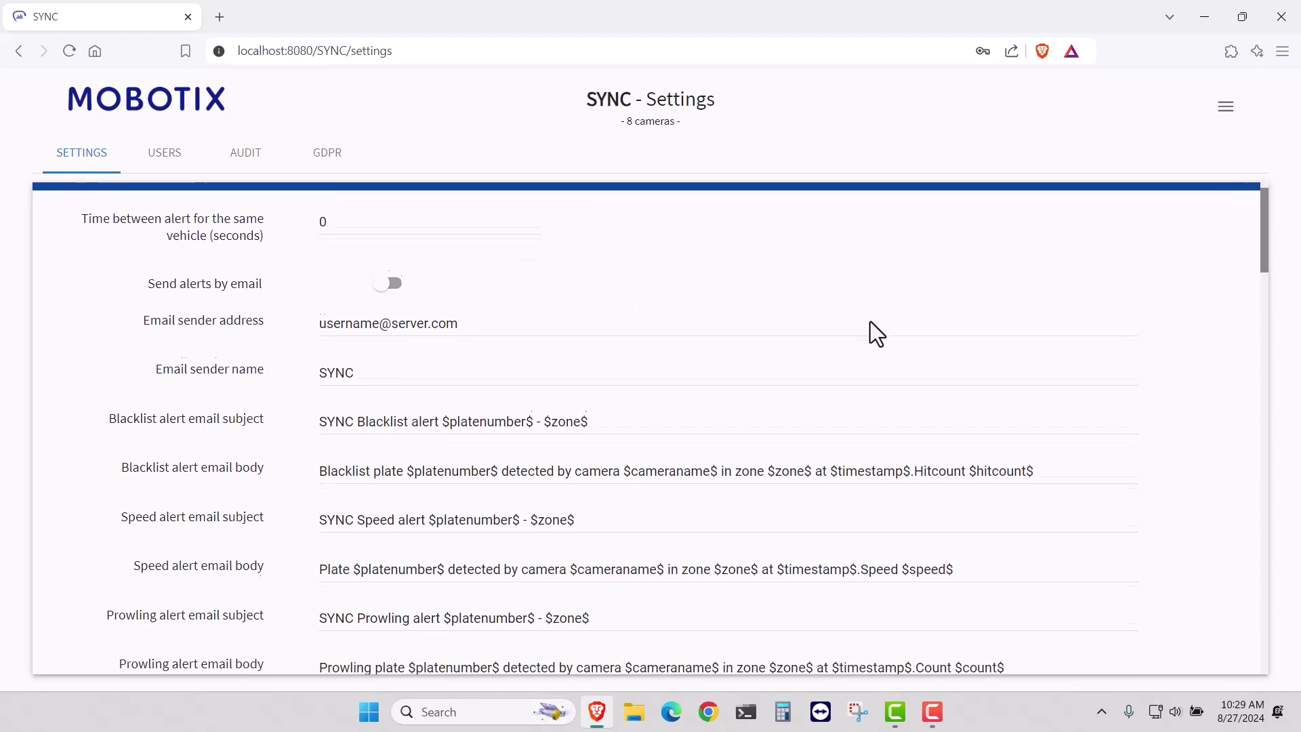
scroll(871, 323, down, 7)
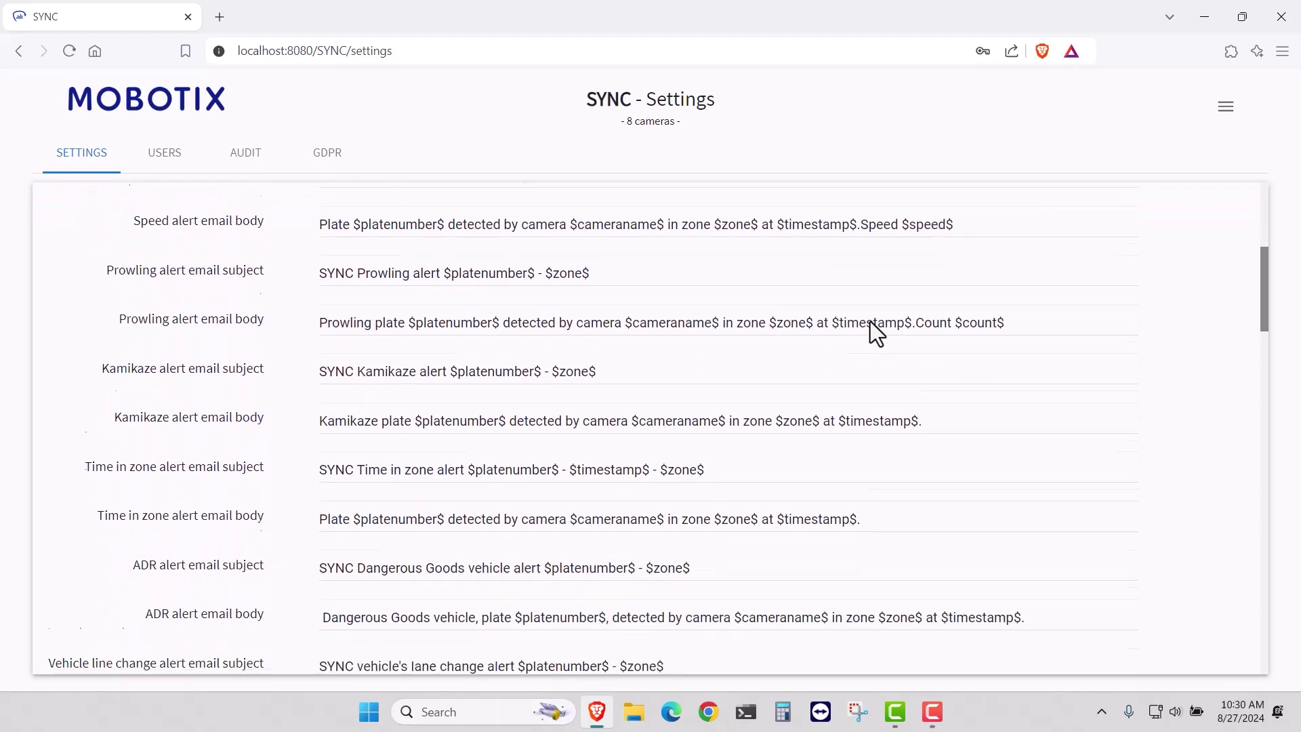
scroll(871, 323, down, 10)
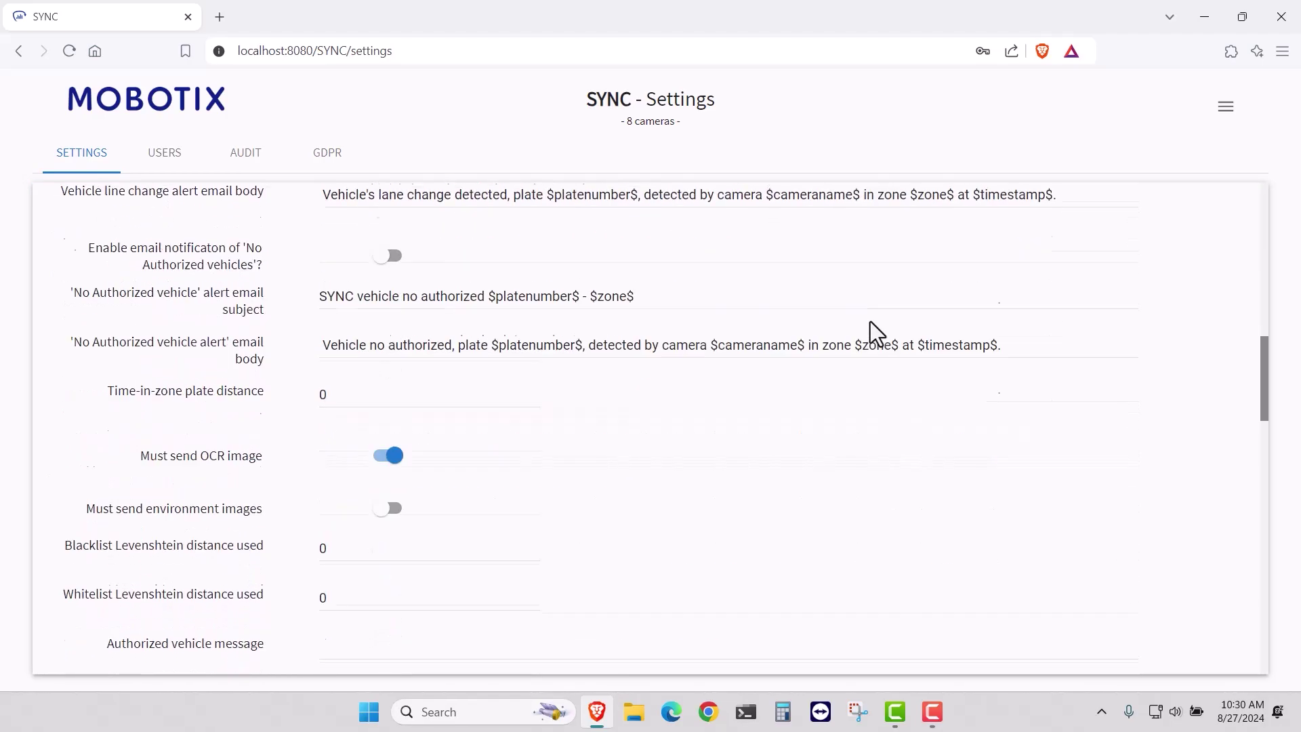
scroll(871, 324, down, 10)
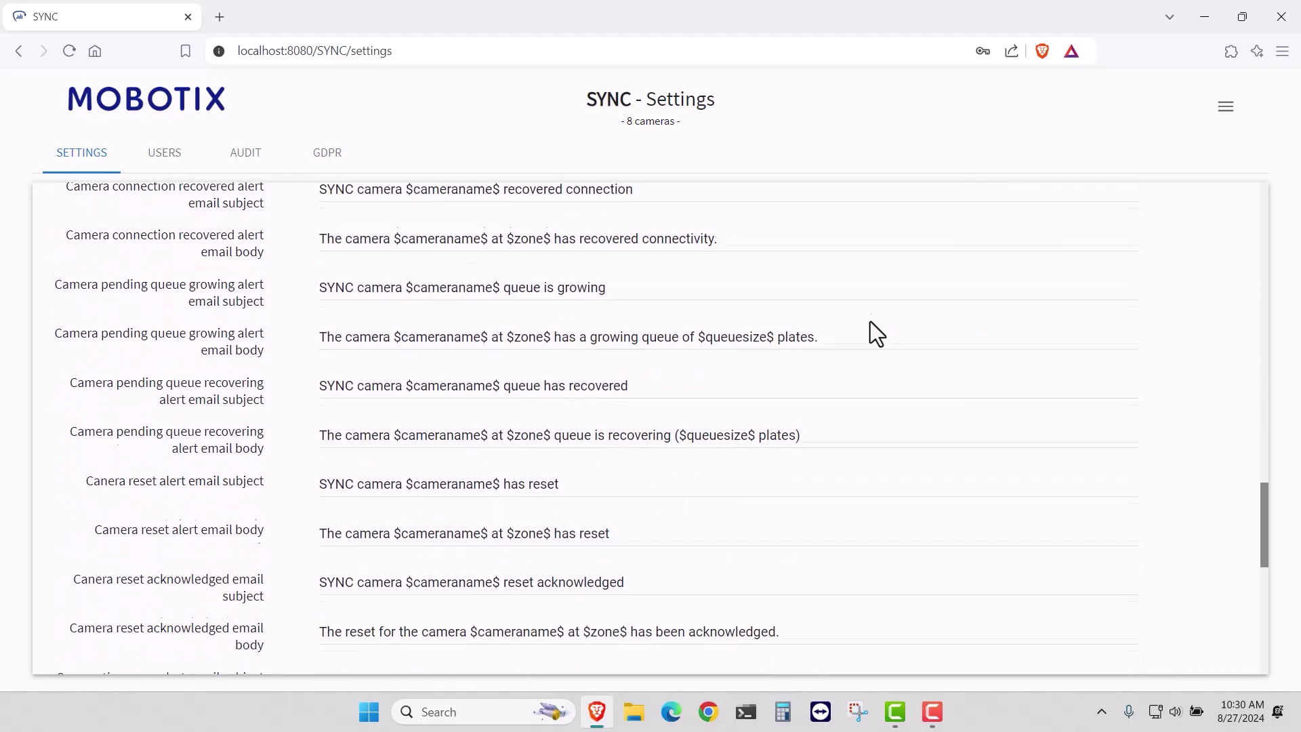
scroll(870, 321, down, 4)
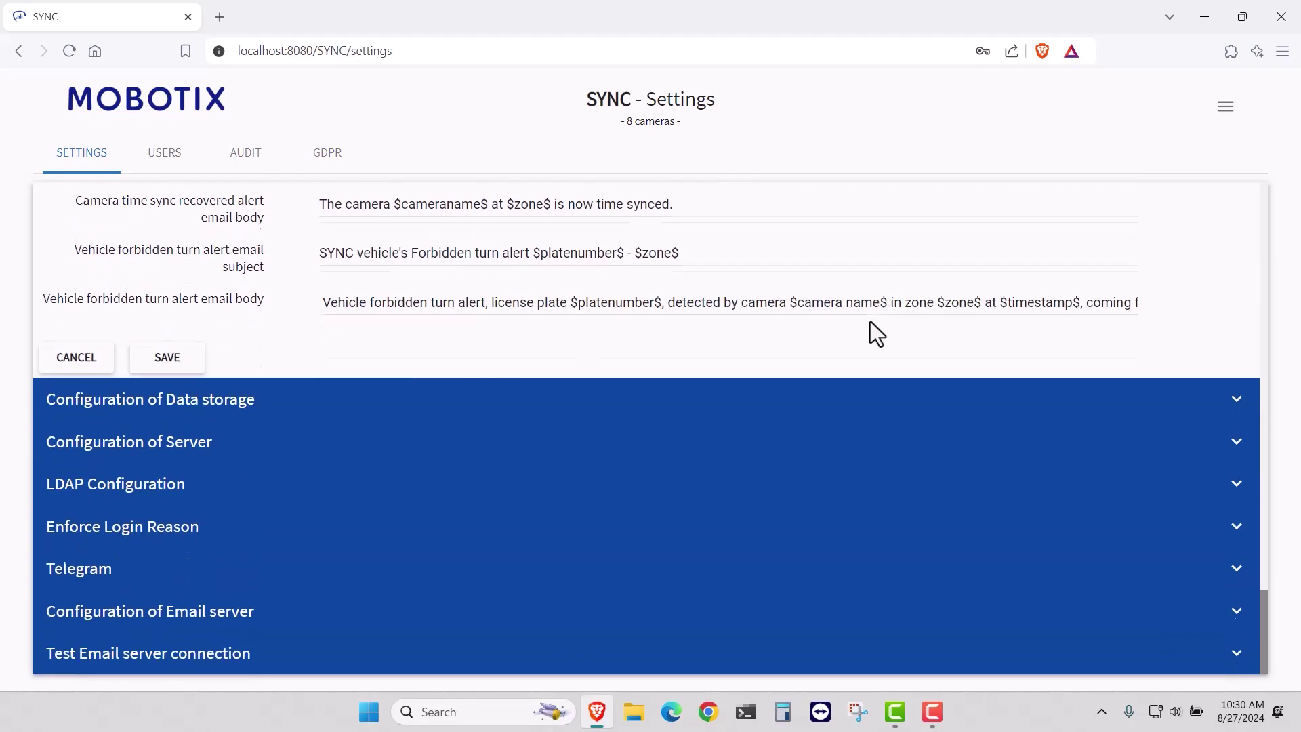
scroll(870, 321, up, 4)
scroll(871, 322, up, 12)
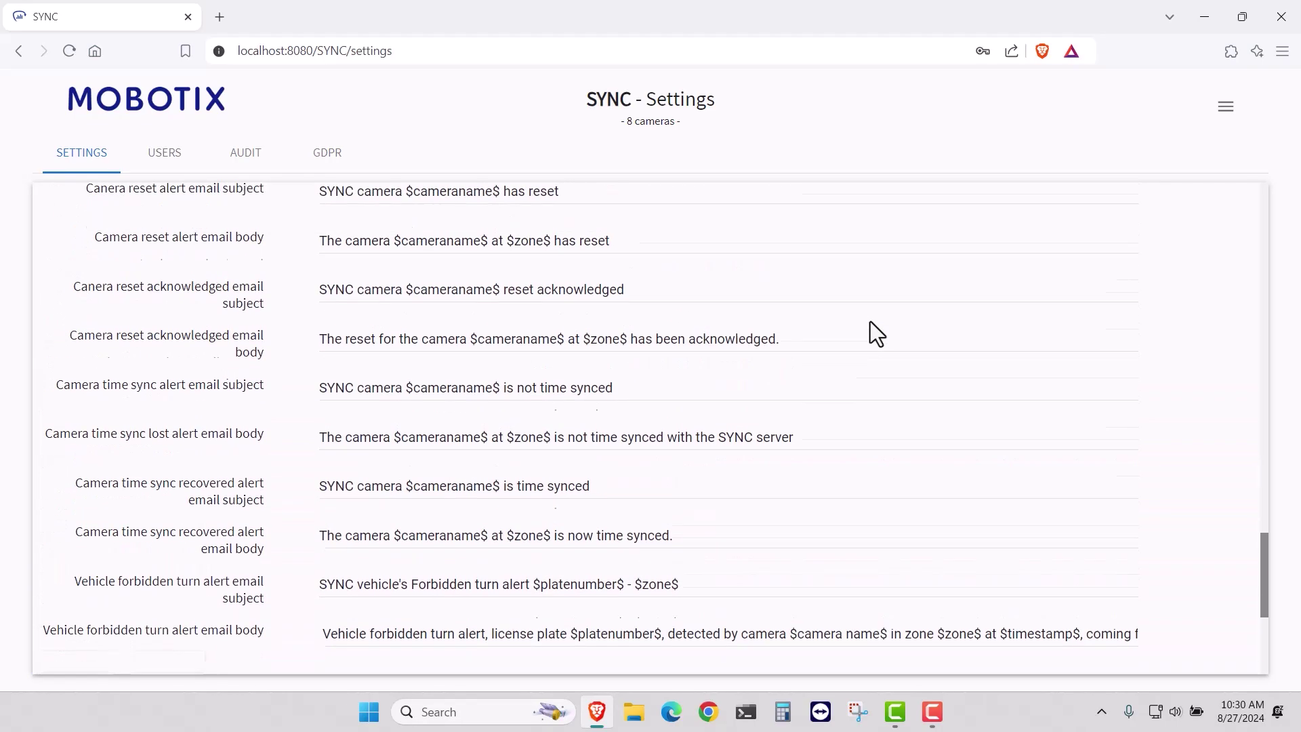
scroll(871, 322, up, 15)
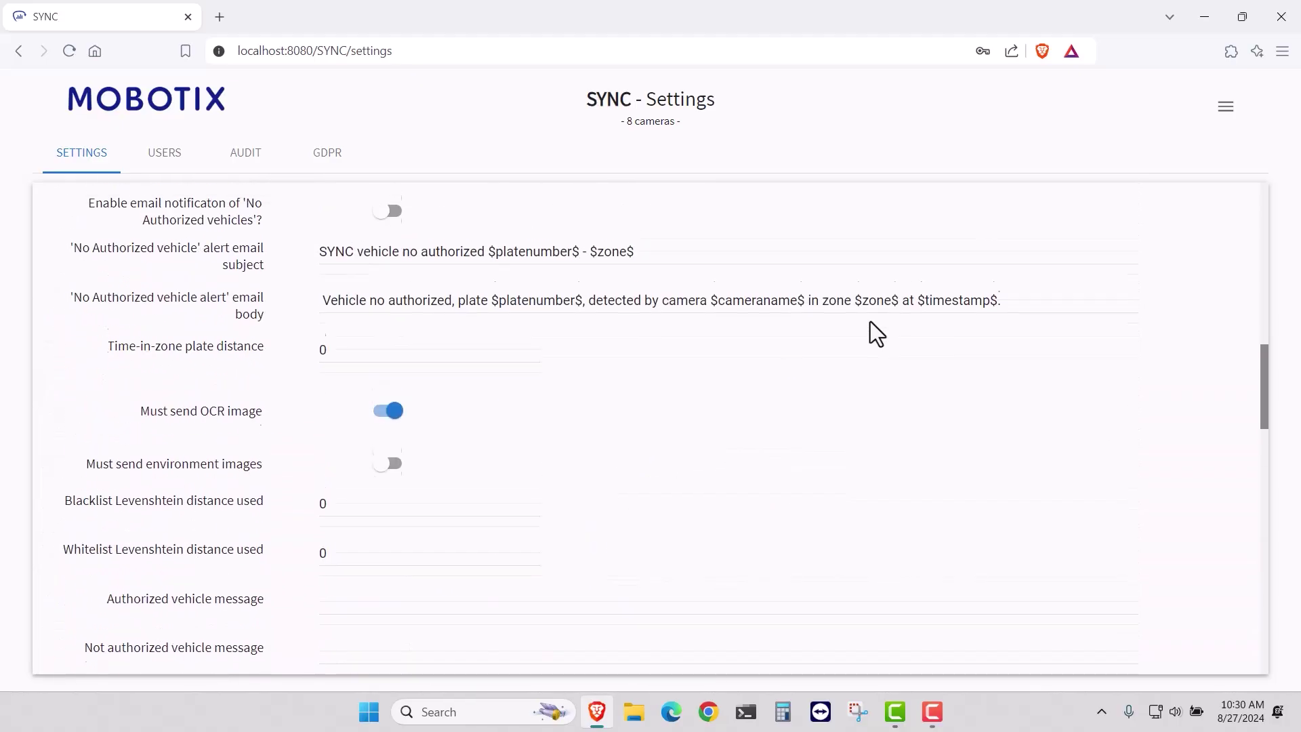
scroll(871, 321, up, 5)
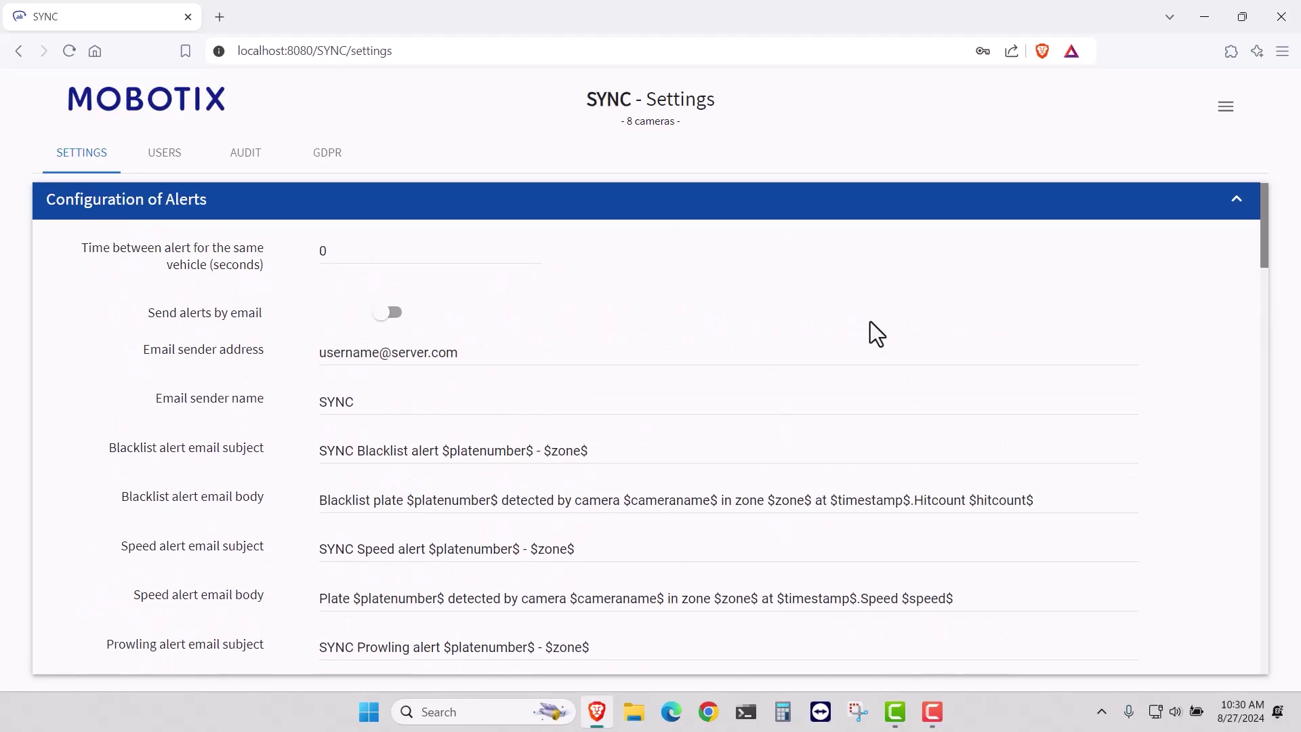
click(412, 203)
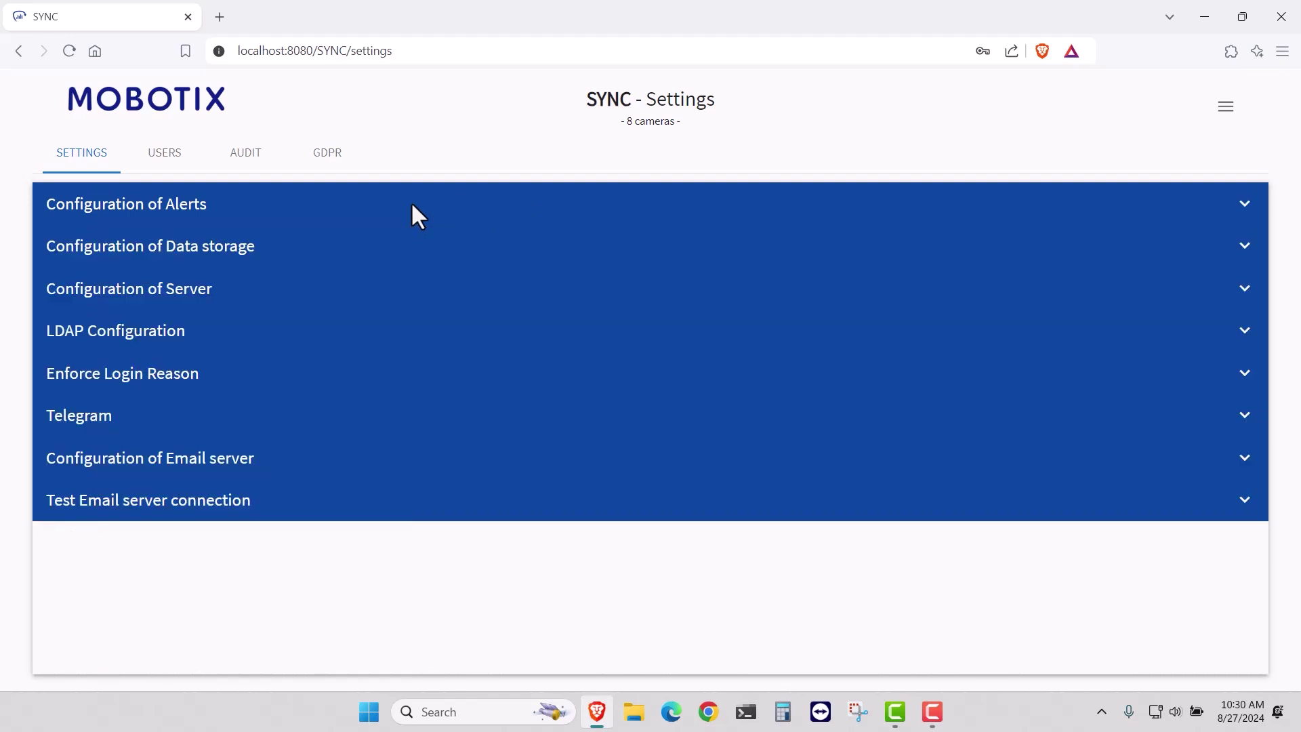
Review the Configuration of Data storage section and all options in the Configuration of Server section, collapsing each one after viewing.
click(257, 245)
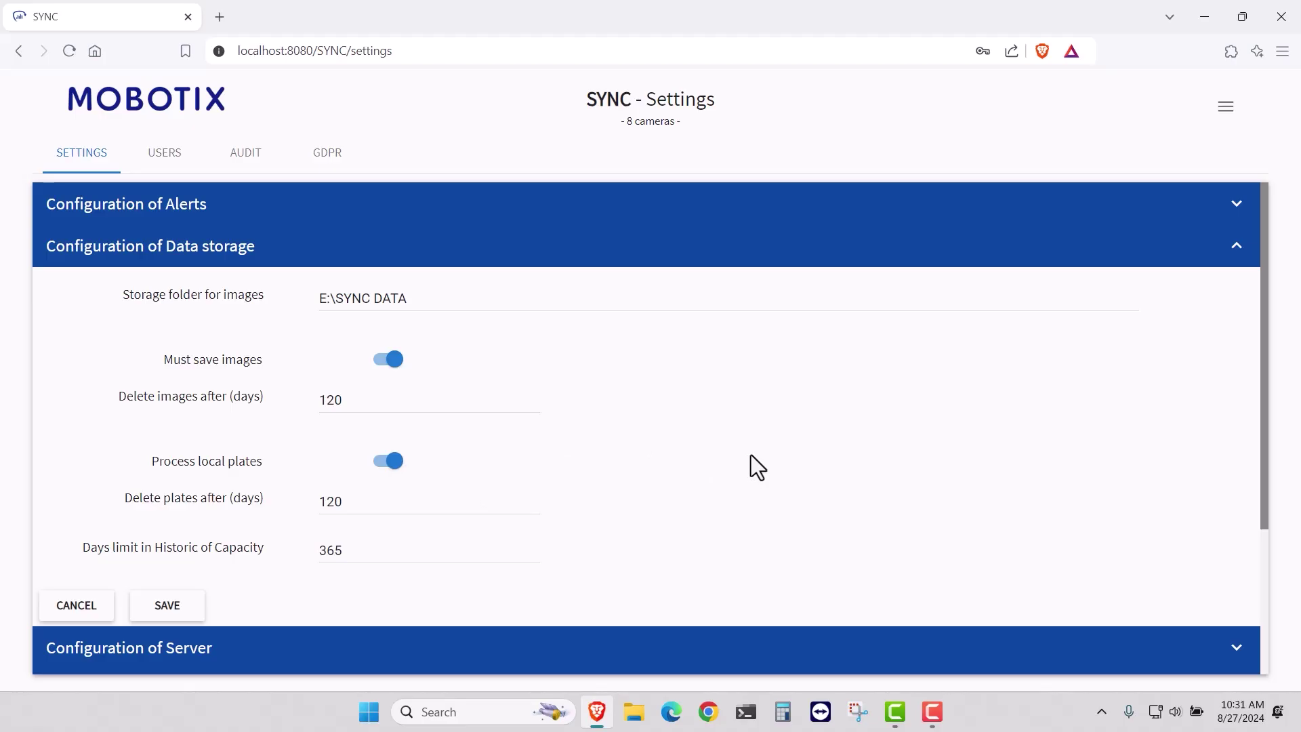
click(674, 253)
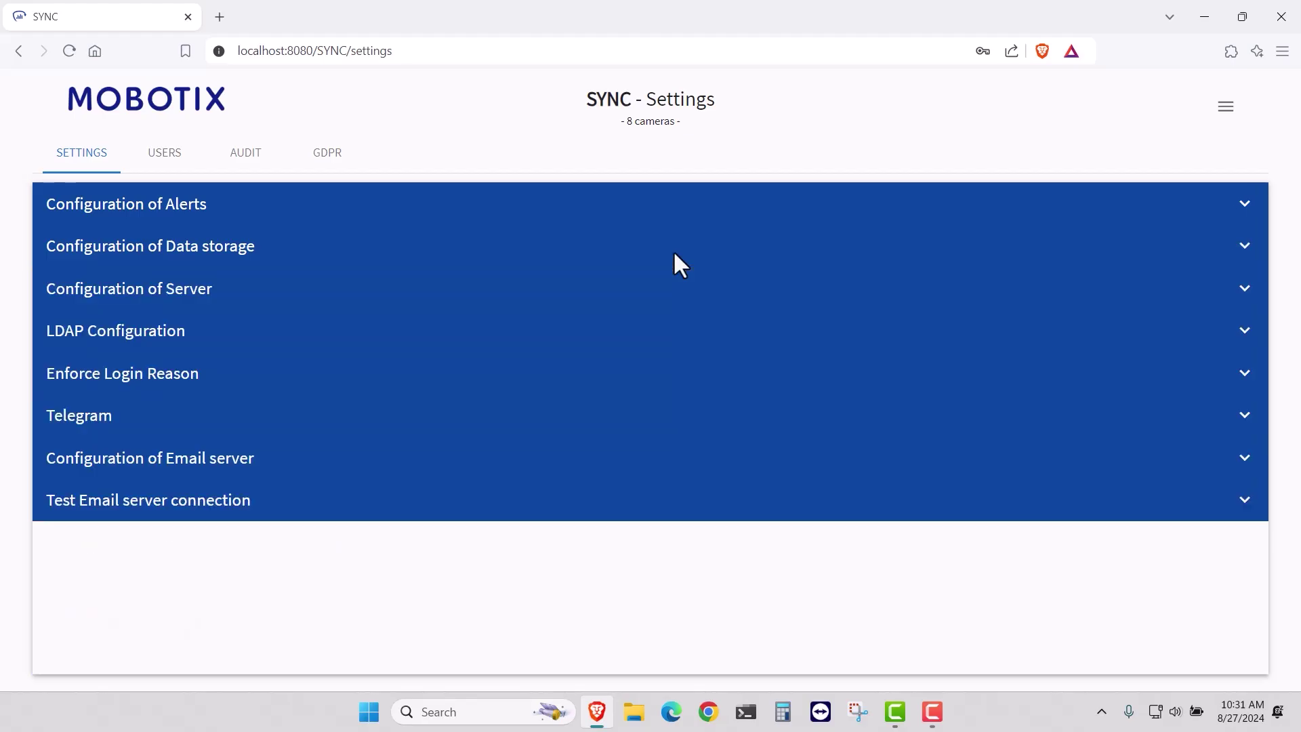
click(264, 296)
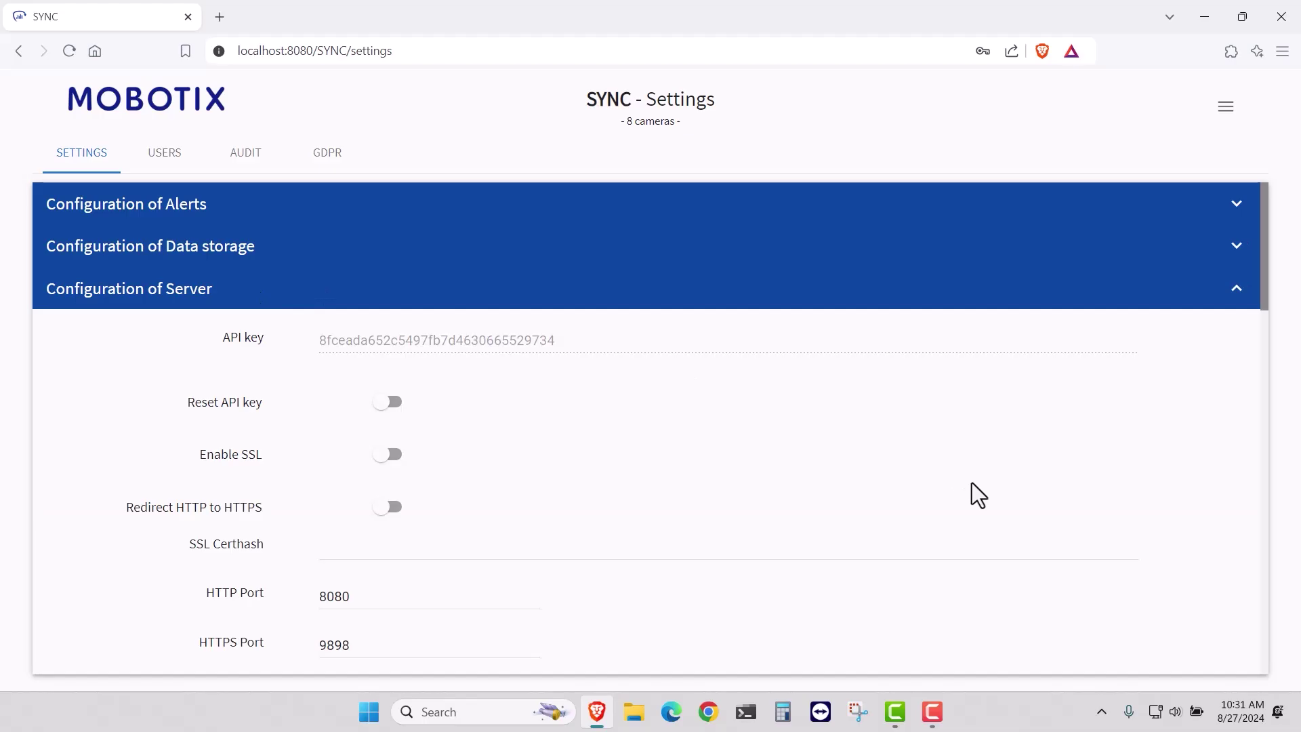
scroll(972, 483, down, 3)
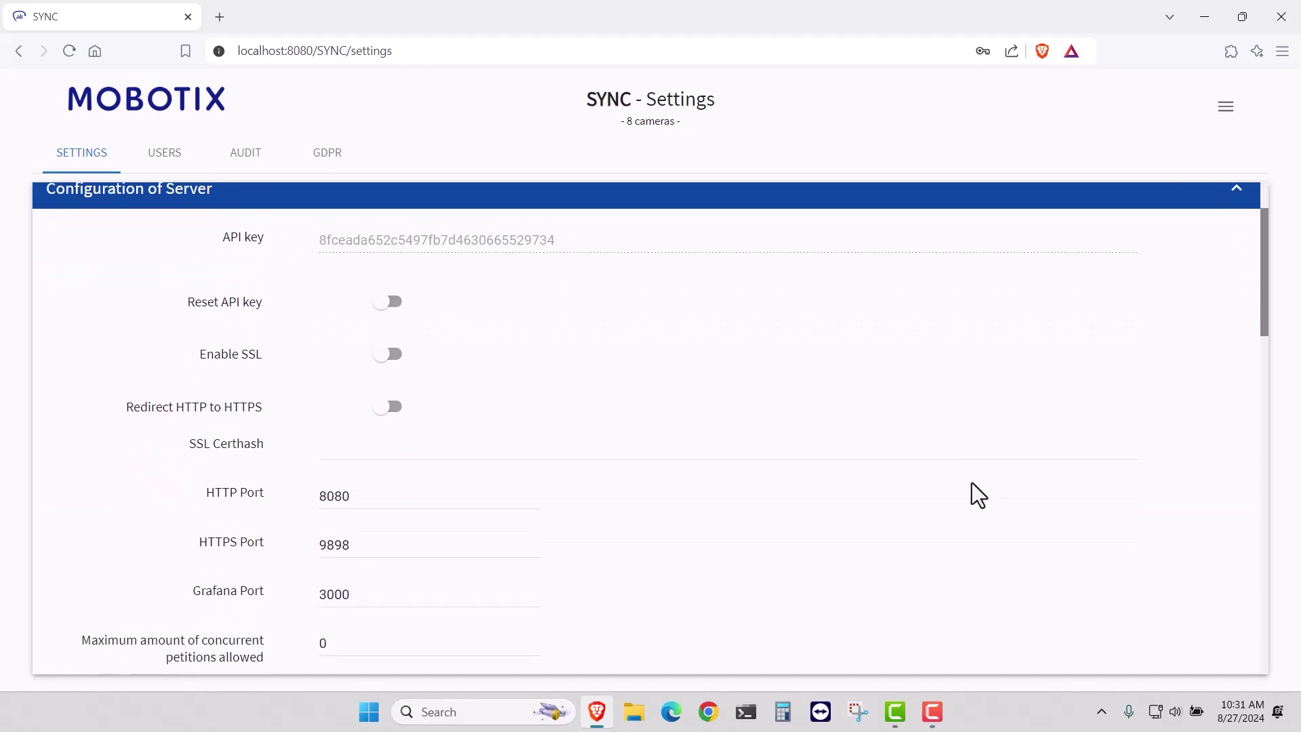
scroll(972, 483, down, 5)
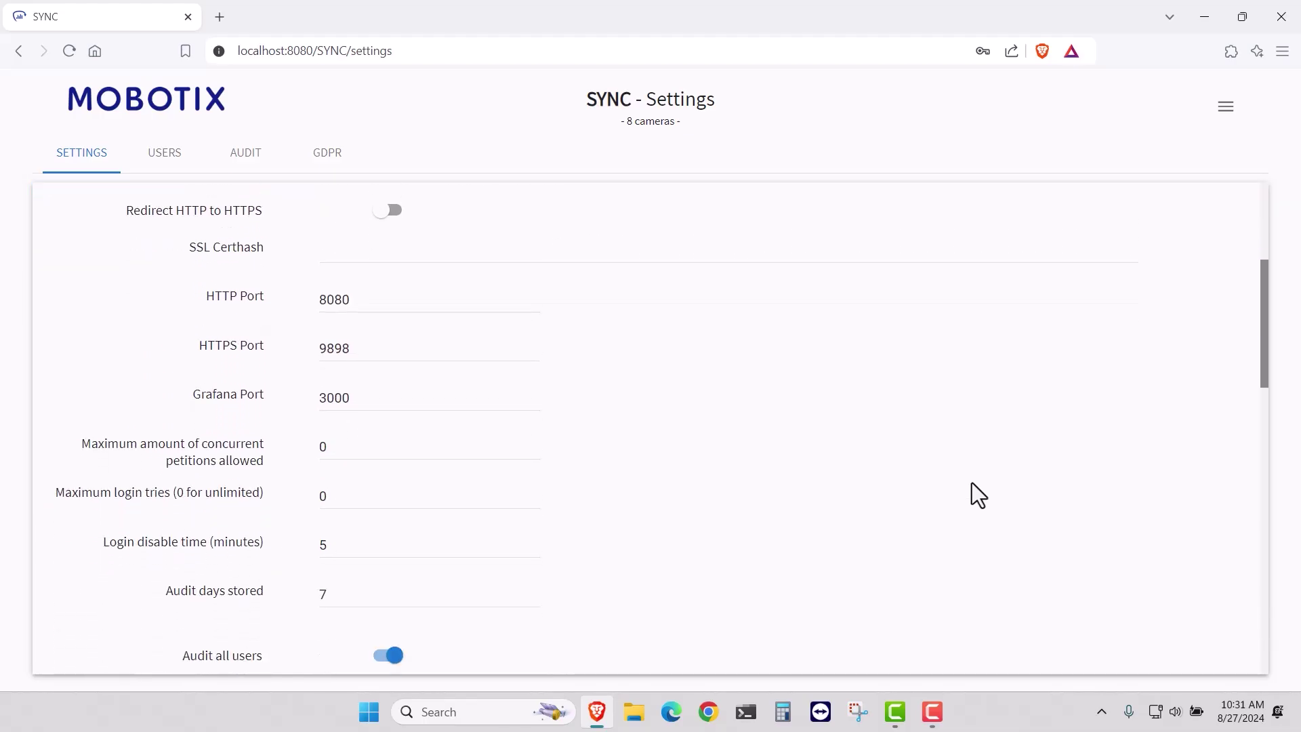
scroll(972, 482, down, 7)
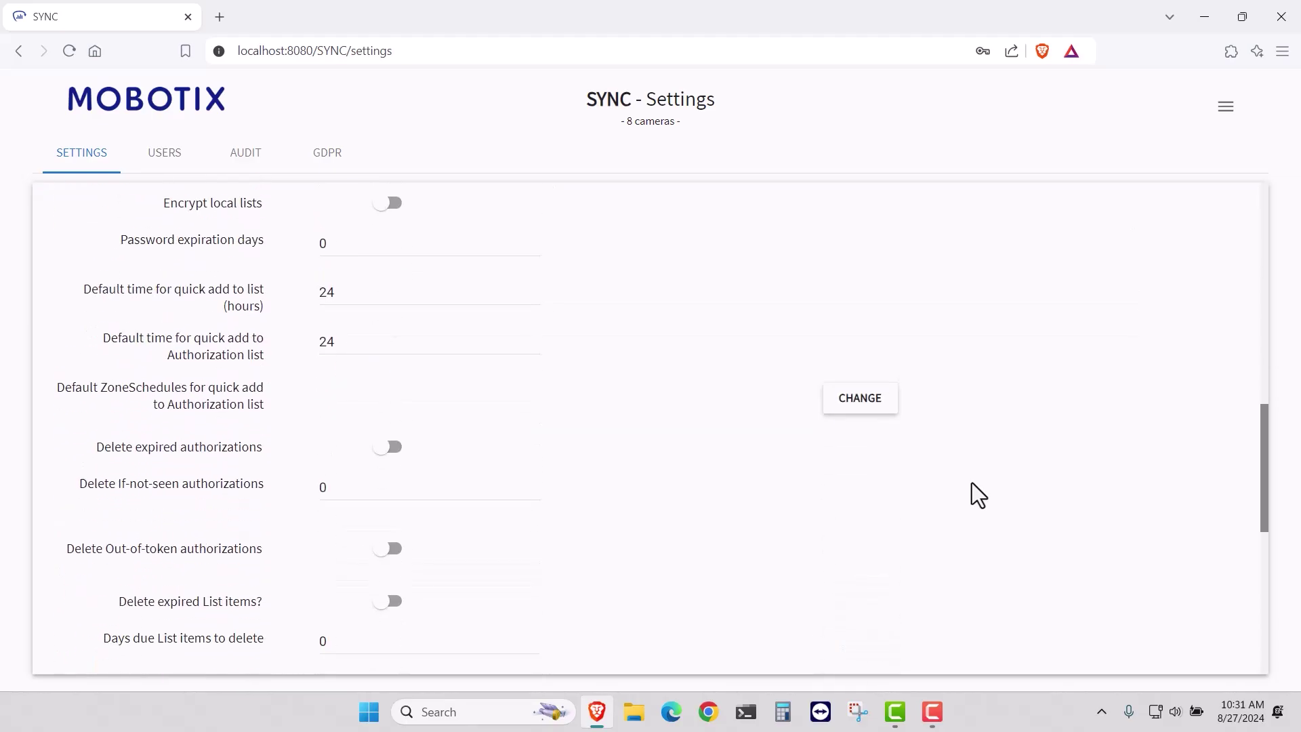
scroll(972, 482, down, 7)
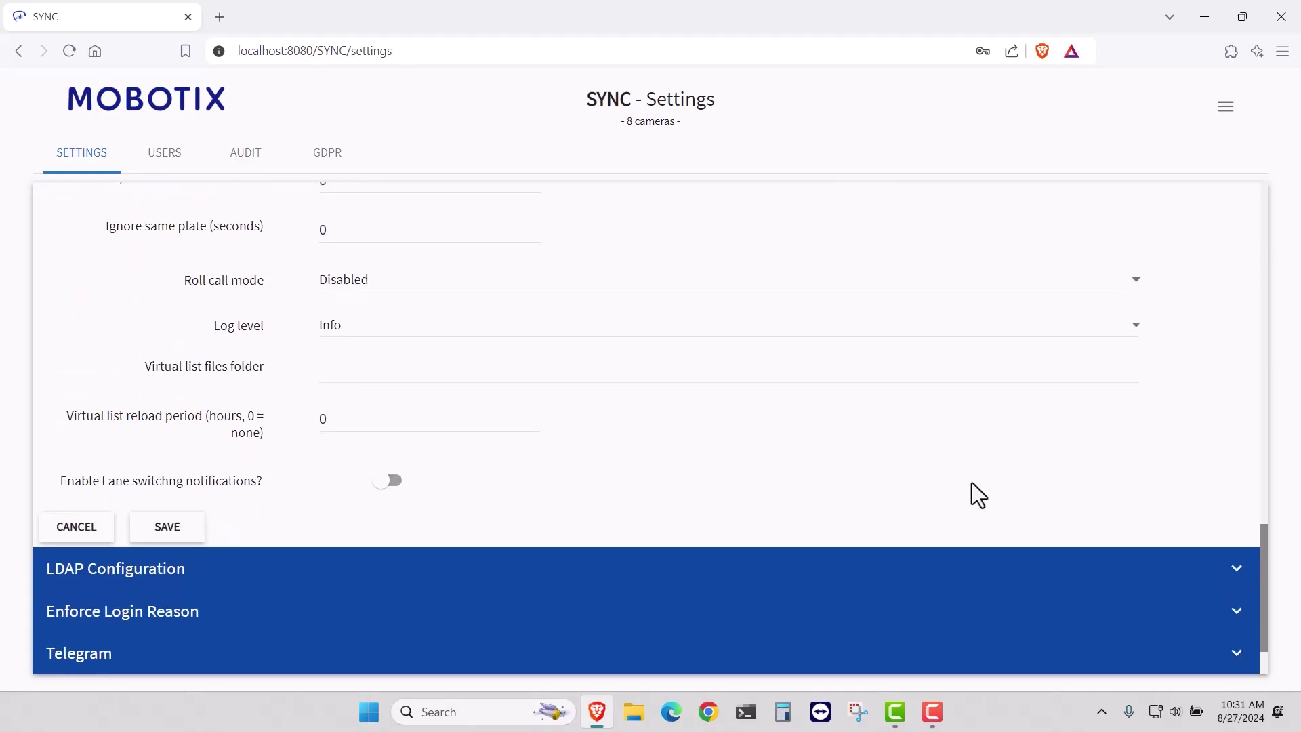
scroll(972, 483, up, 12)
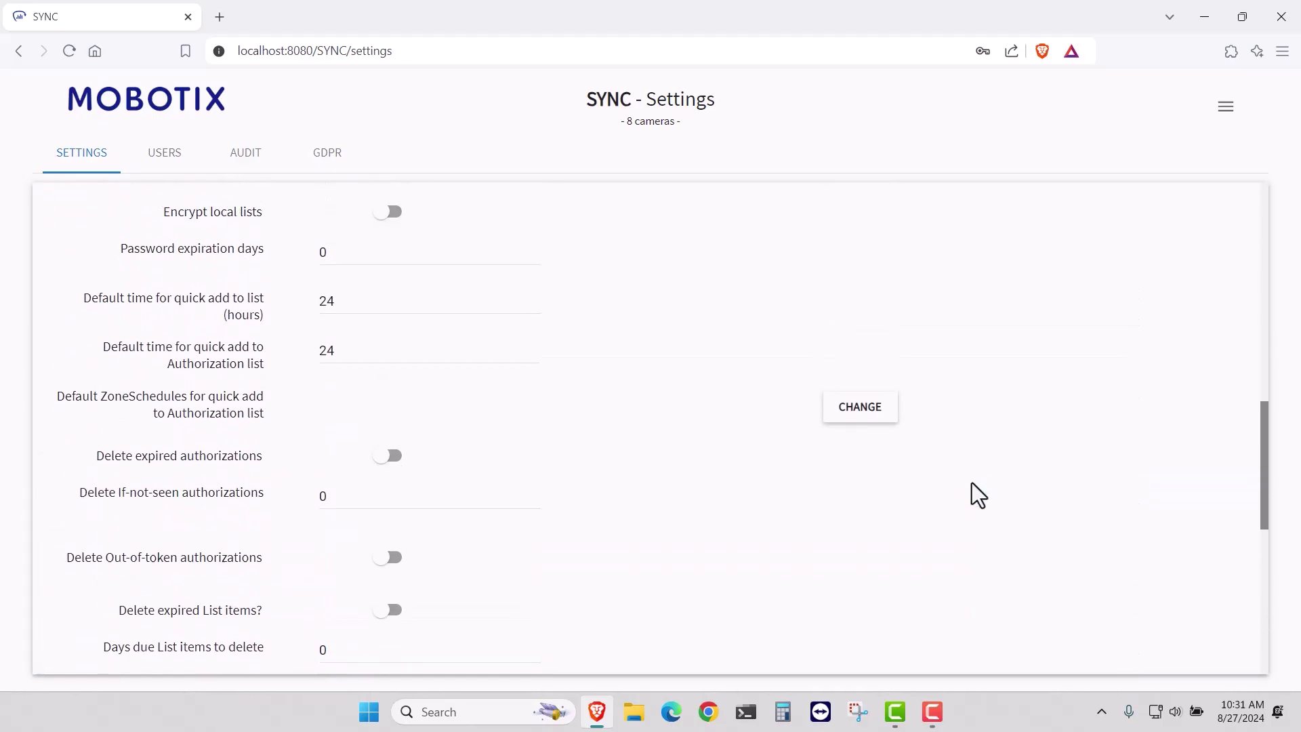
scroll(972, 483, up, 8)
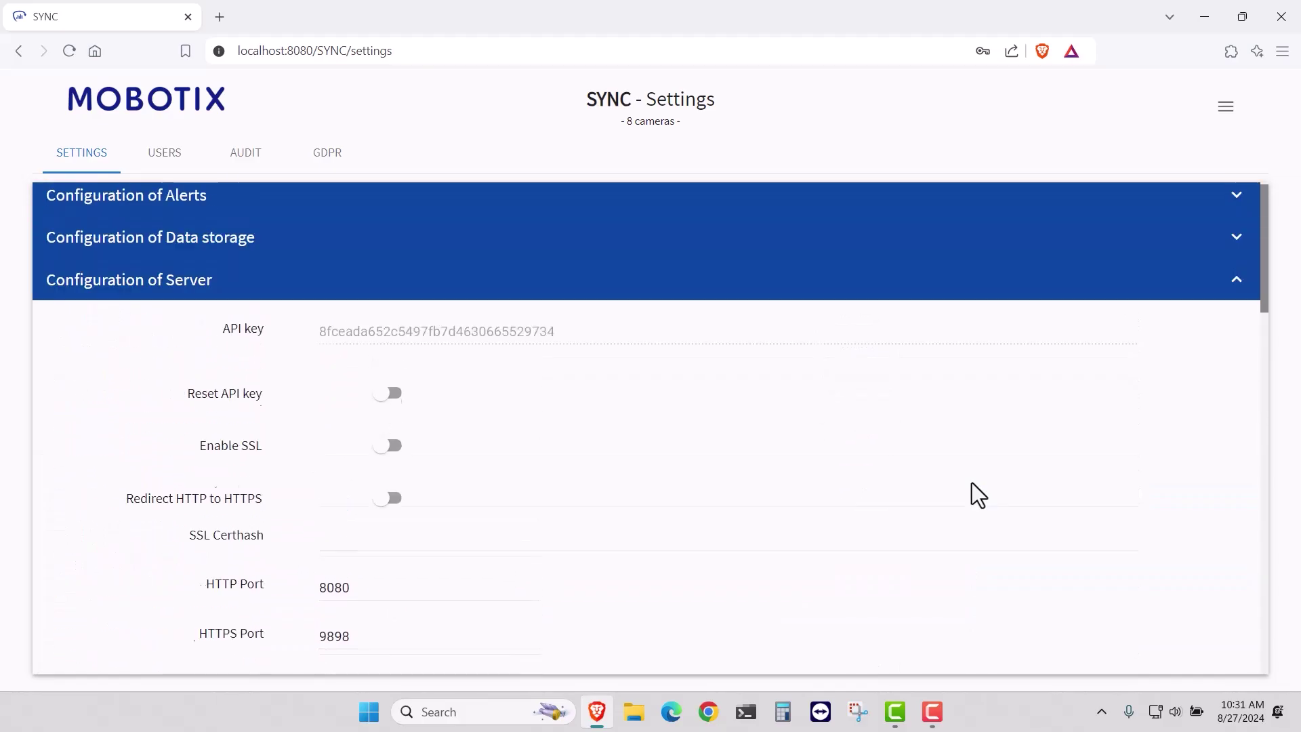
click(226, 288)
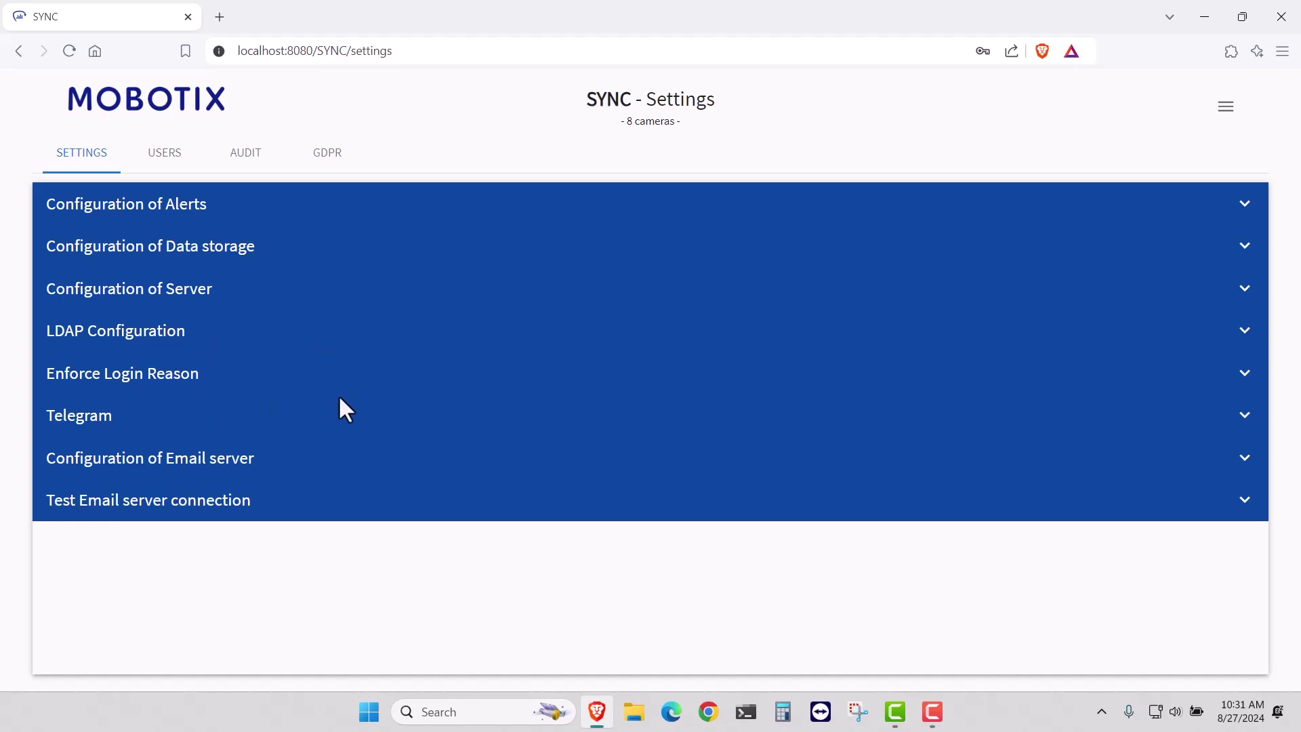
Review the Configuration of Email server options and the Test Email server connection section, leaving both collapsed.
click(282, 456)
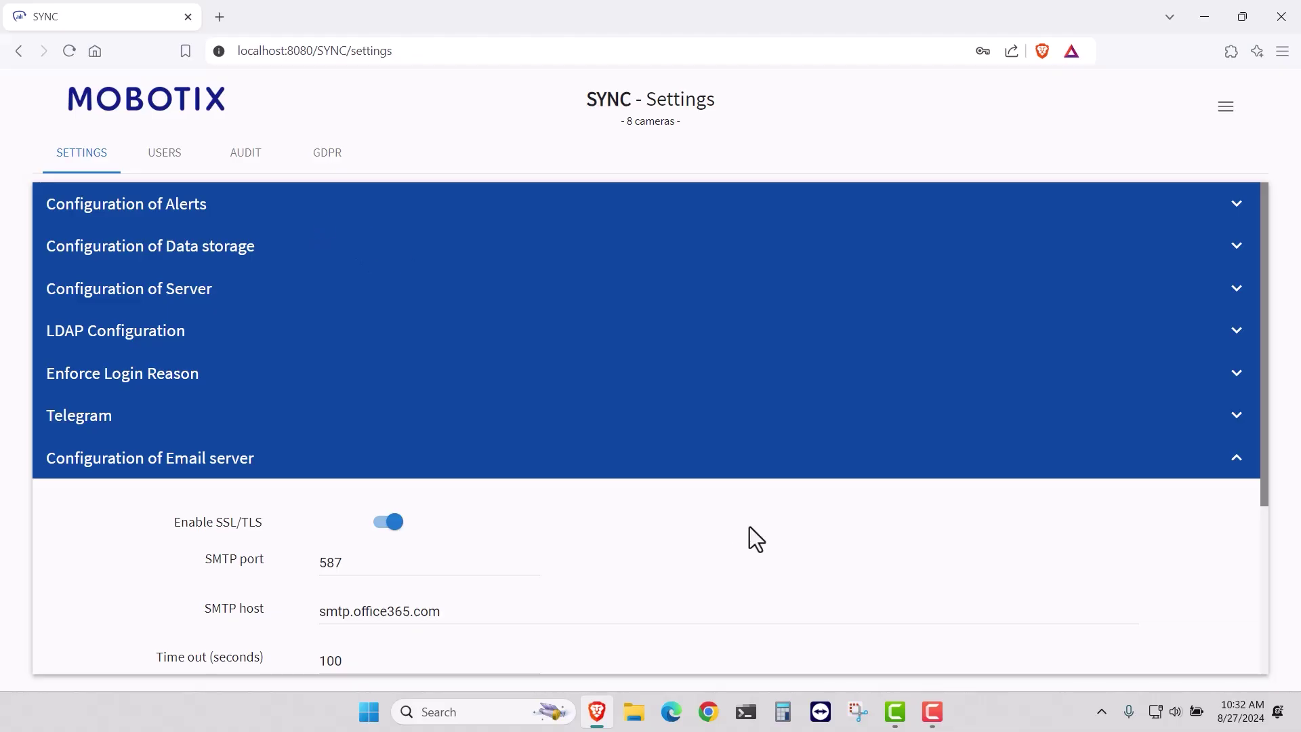
scroll(749, 527, down, 4)
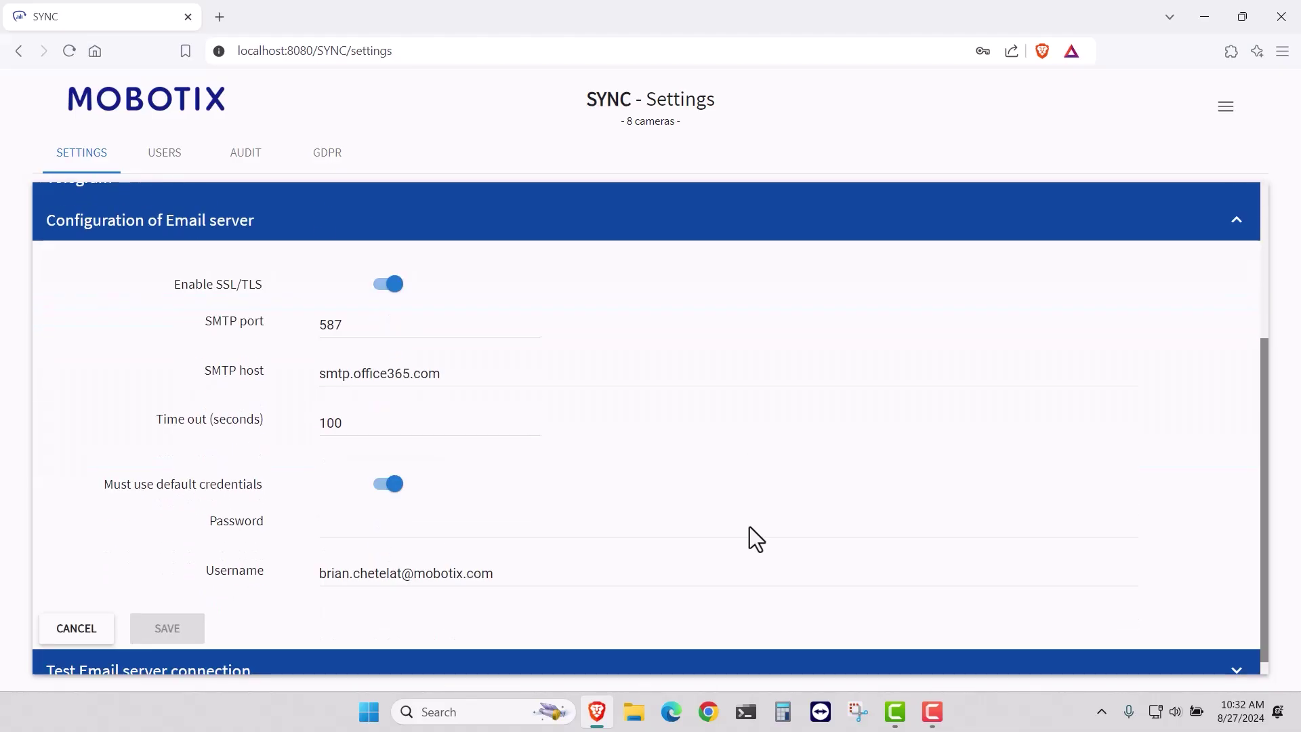
scroll(750, 526, up, 4)
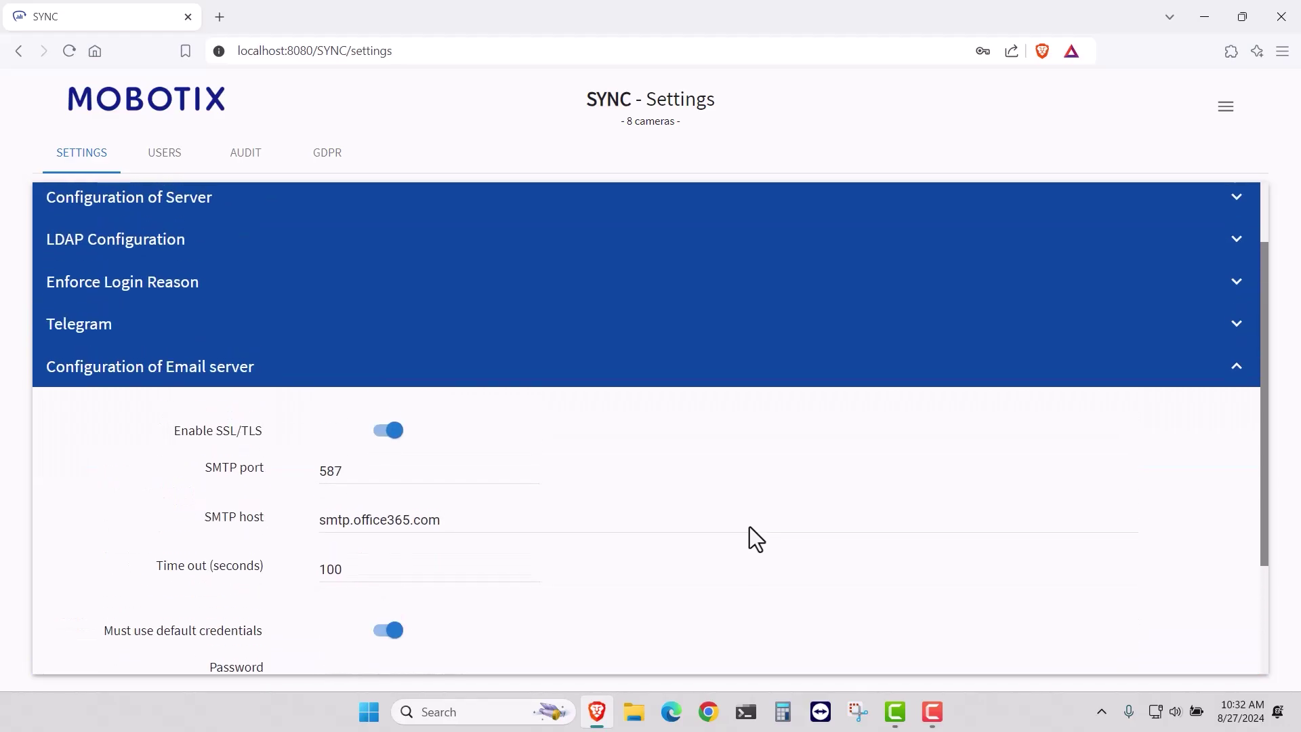
click(636, 467)
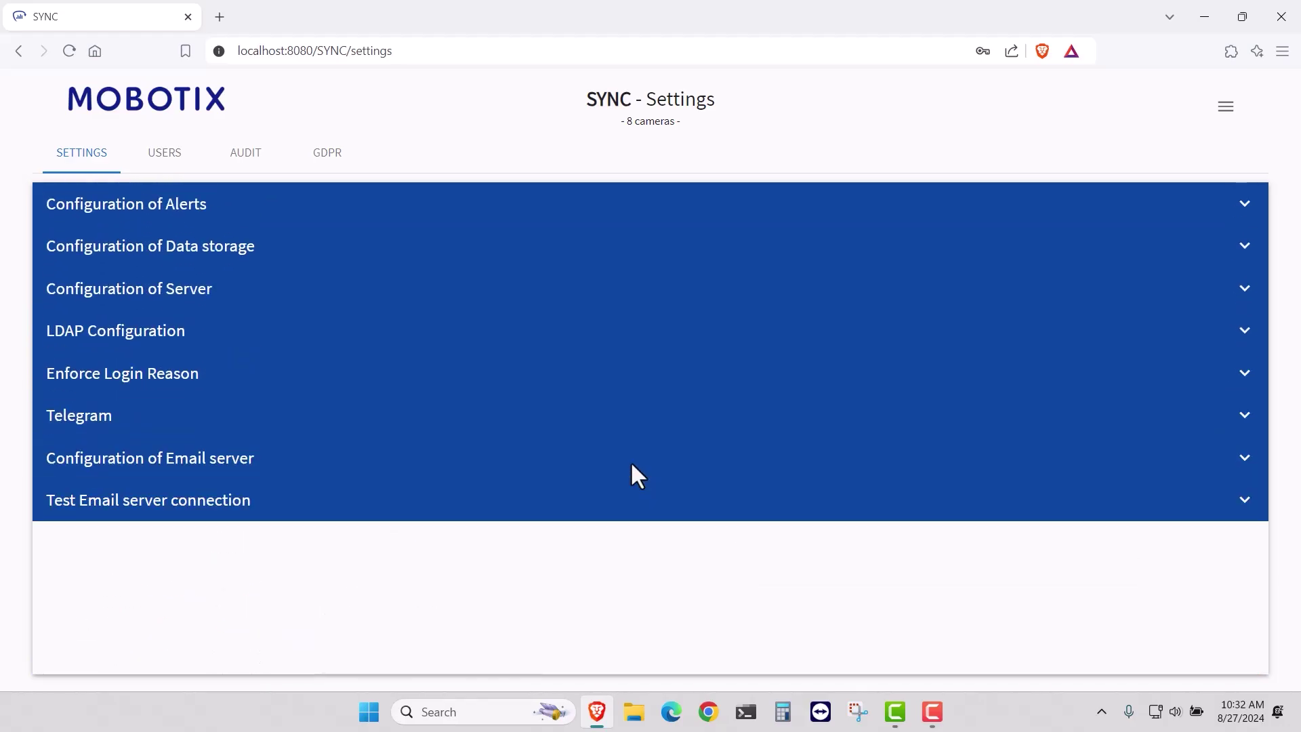
click(466, 502)
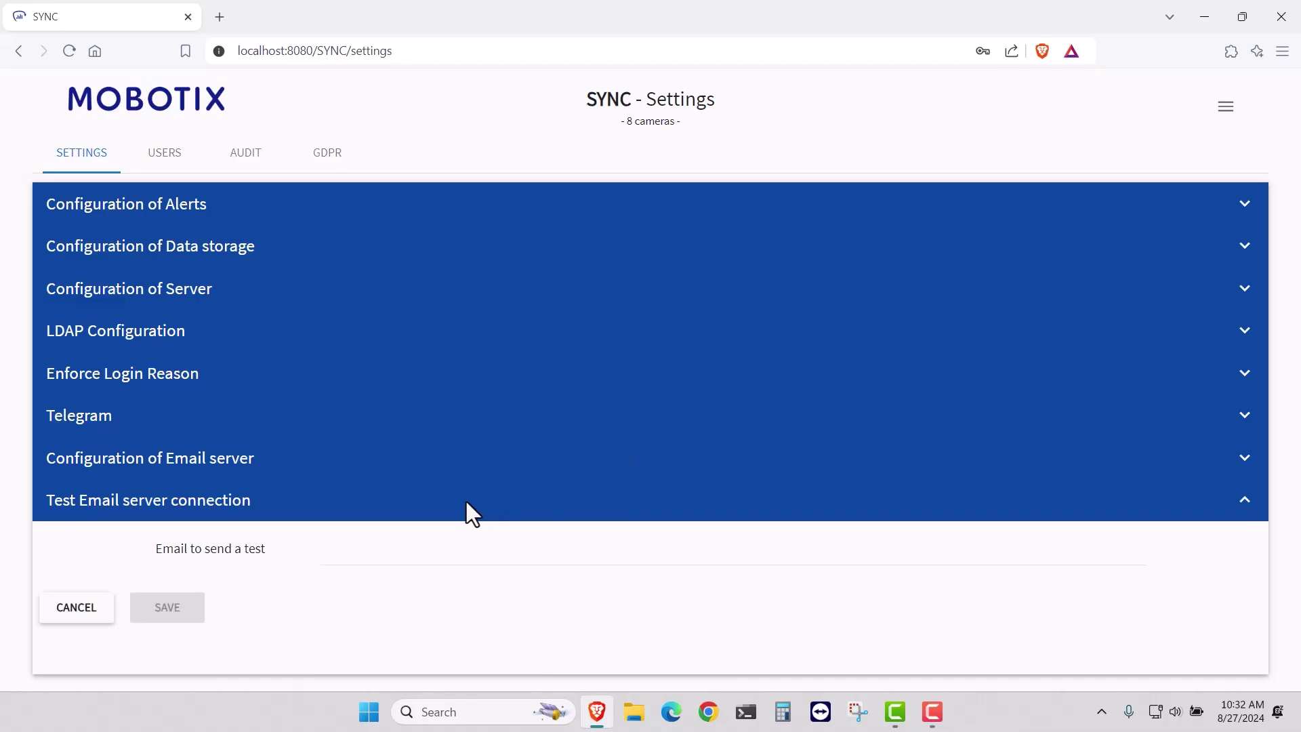
click(467, 504)
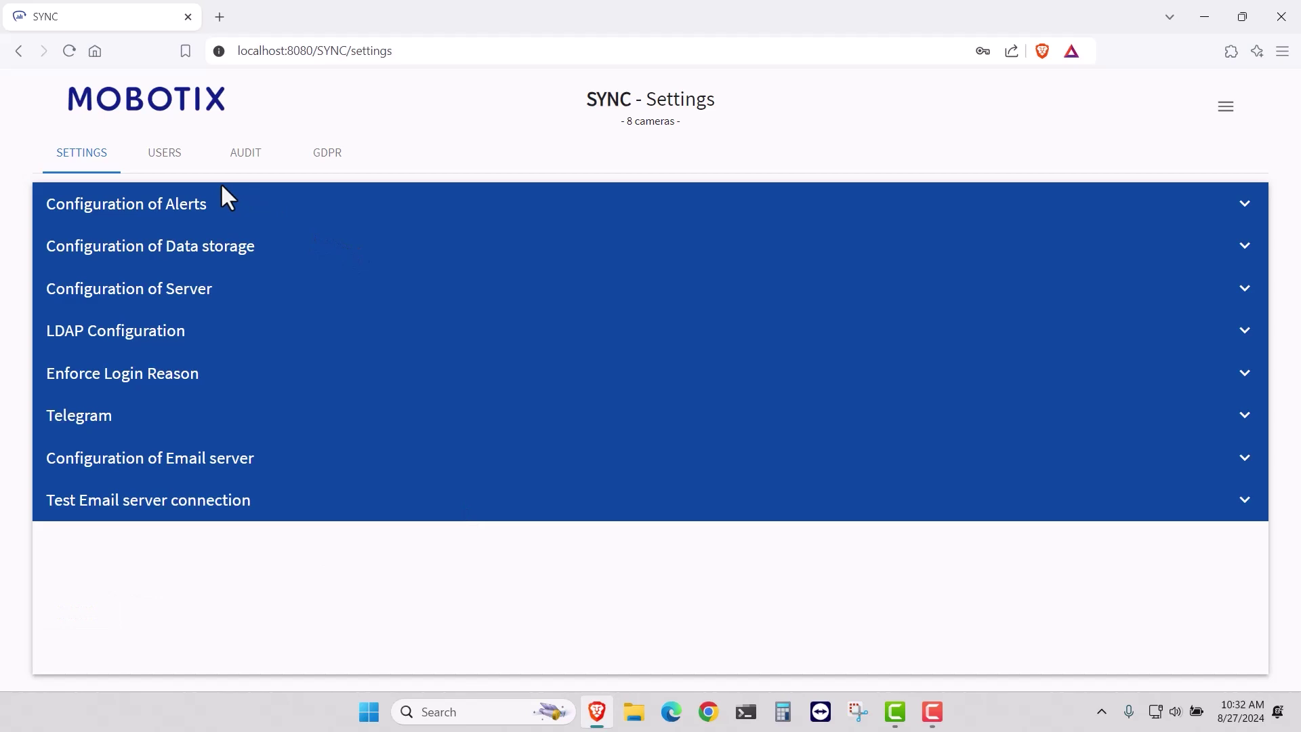
Examine the admin account's details on the Users page, including privileges and Pushbullet notifications, and close the record.
click(161, 155)
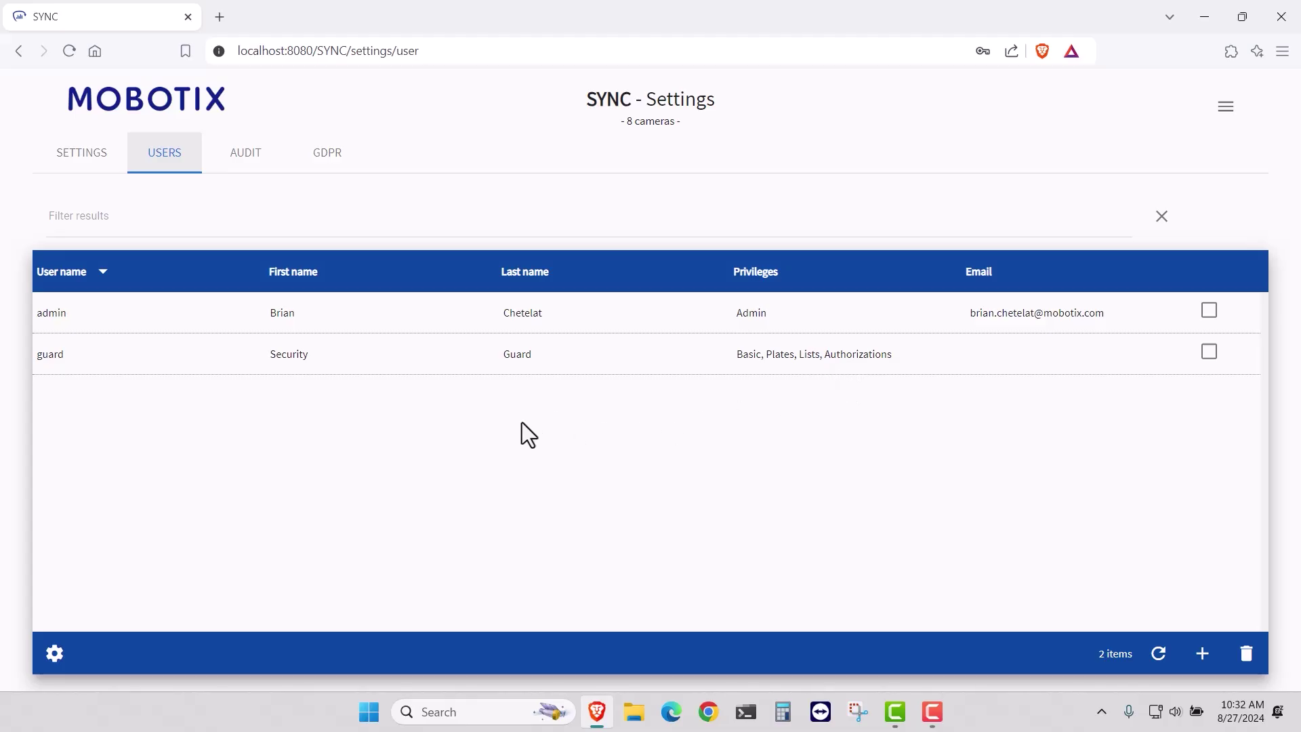
click(415, 327)
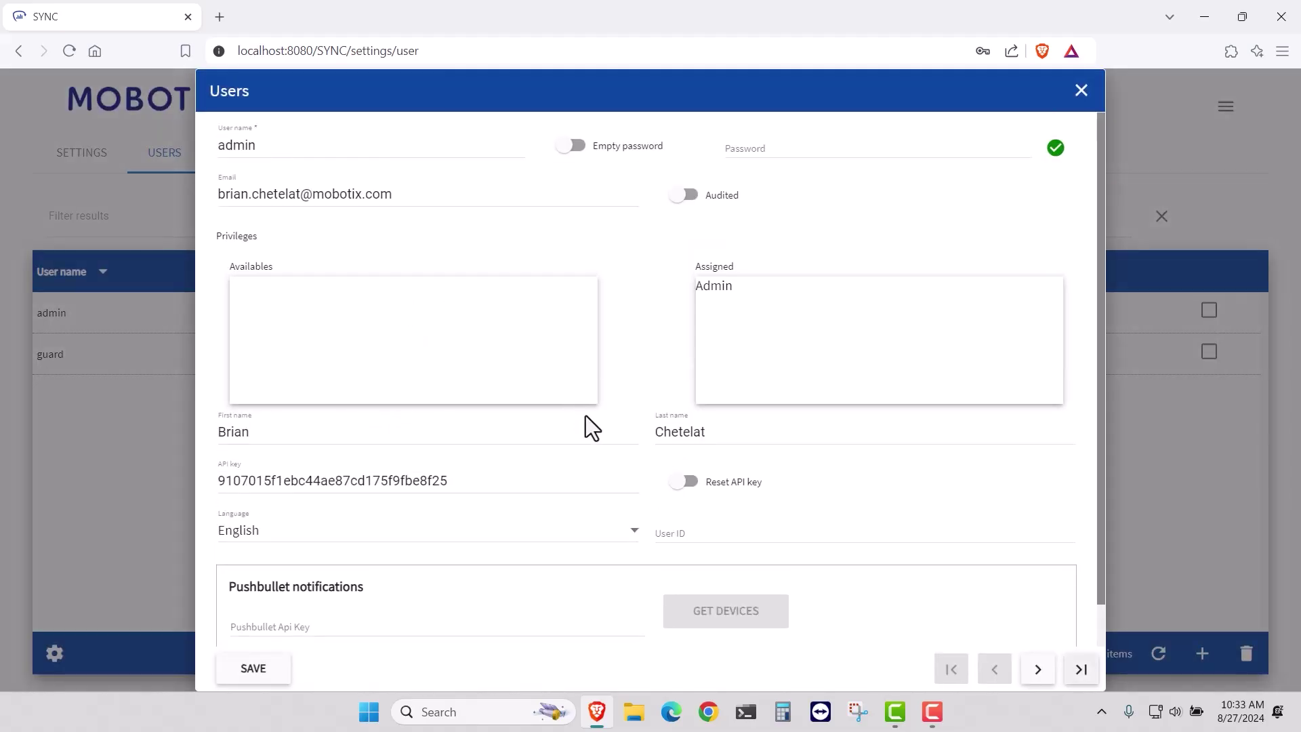
scroll(585, 417, down, 1)
scroll(585, 417, up, 1)
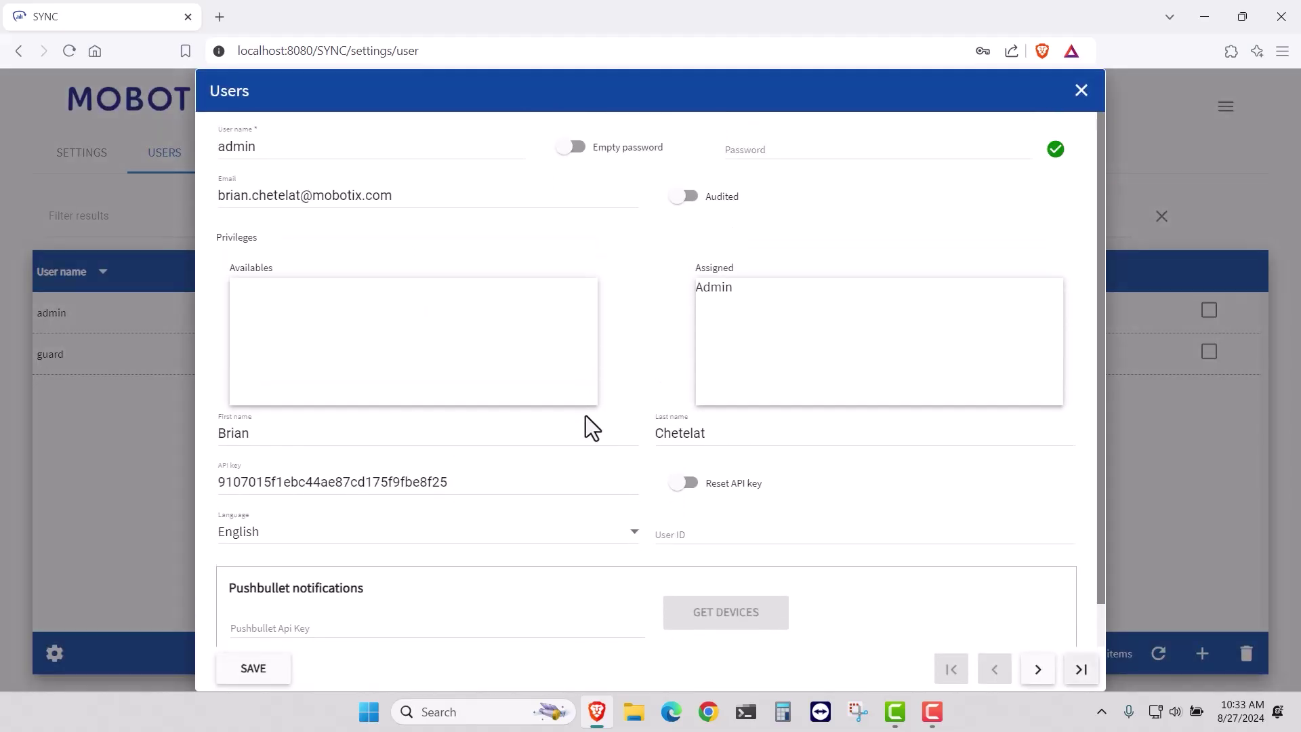
scroll(591, 427, down, 1)
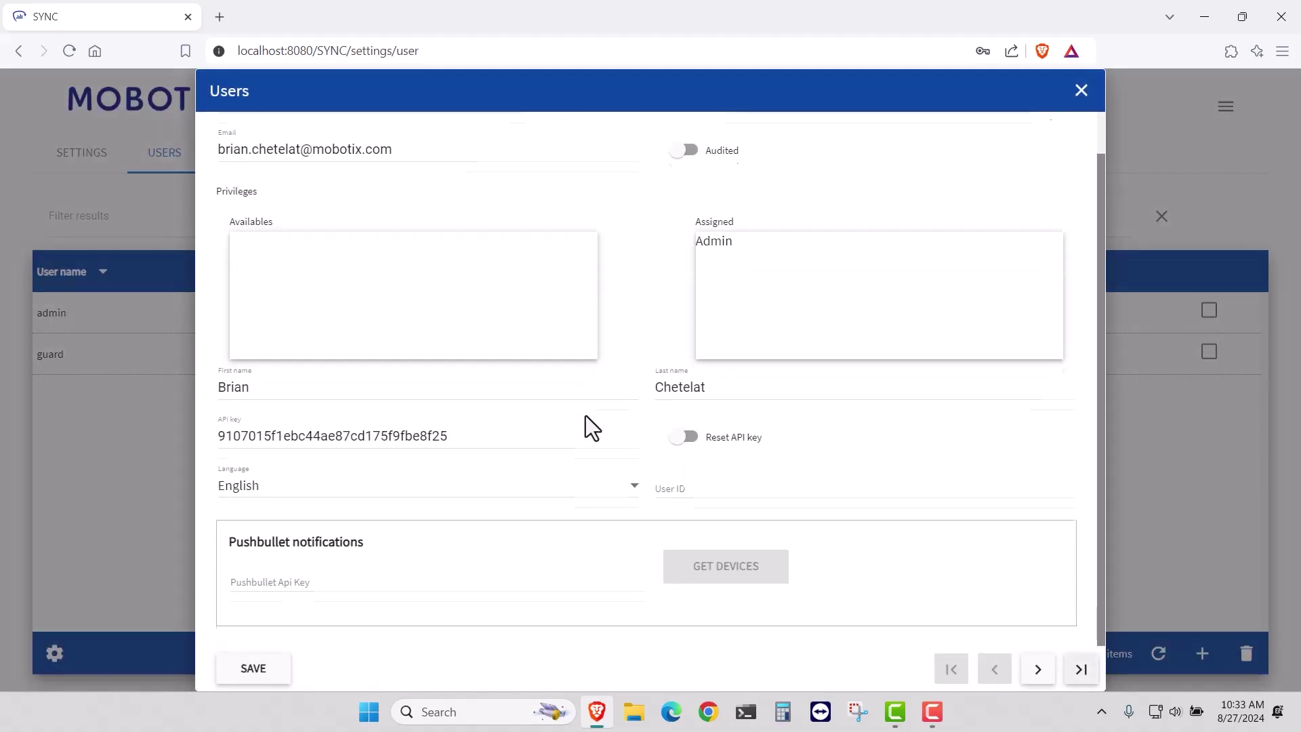
click(1081, 91)
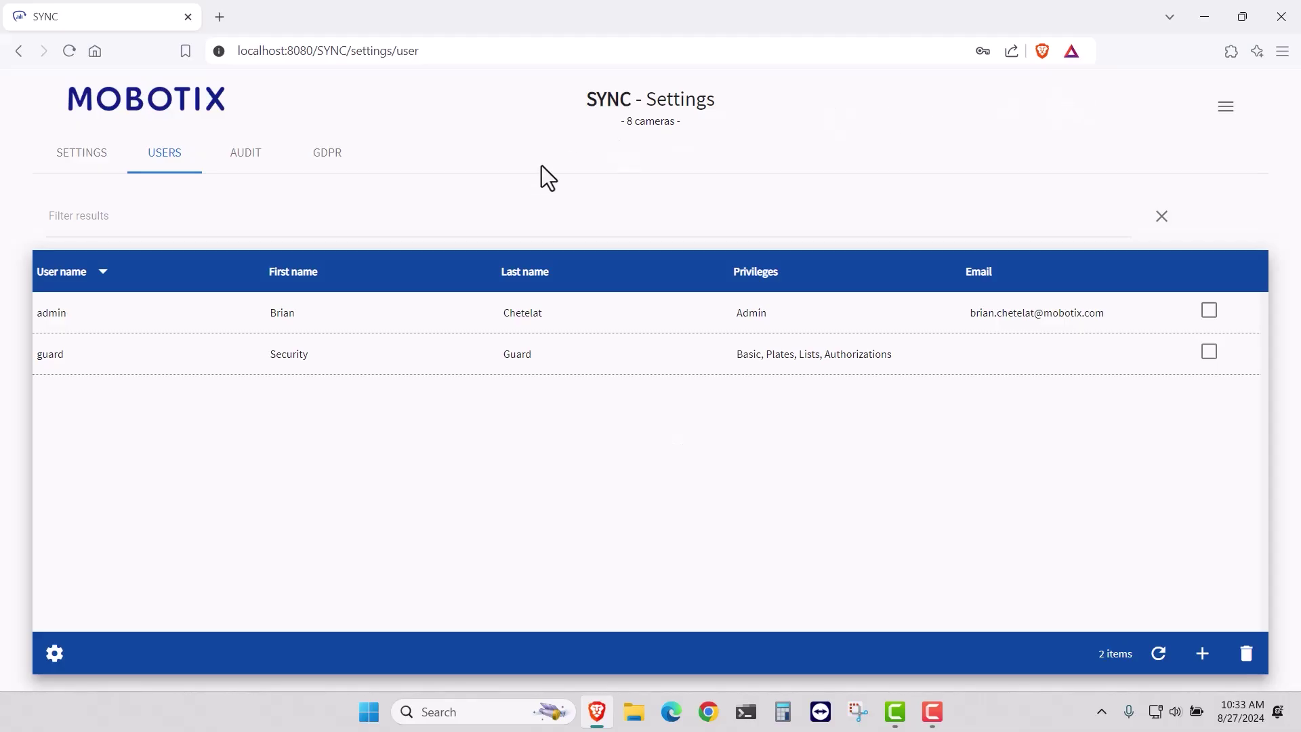
Look through the logged actions on the Audit page and return to the general settings.
click(244, 168)
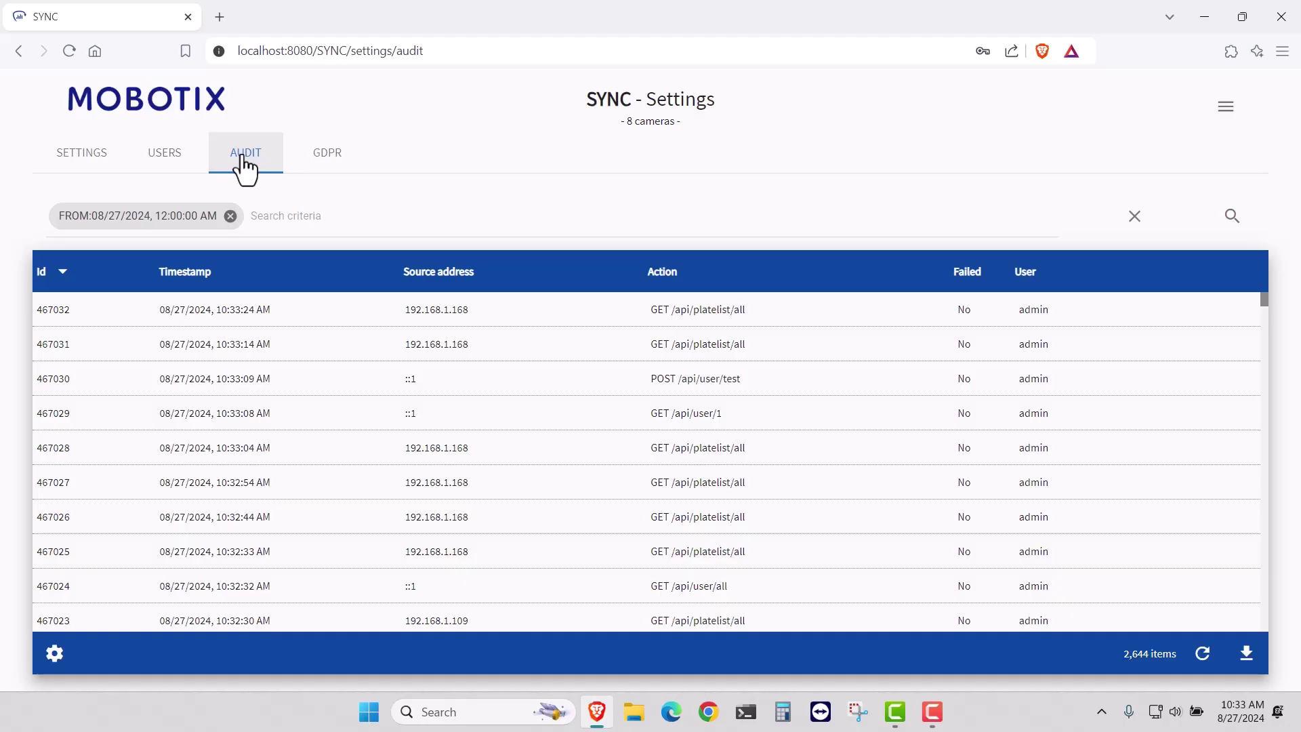
scroll(613, 515, down, 6)
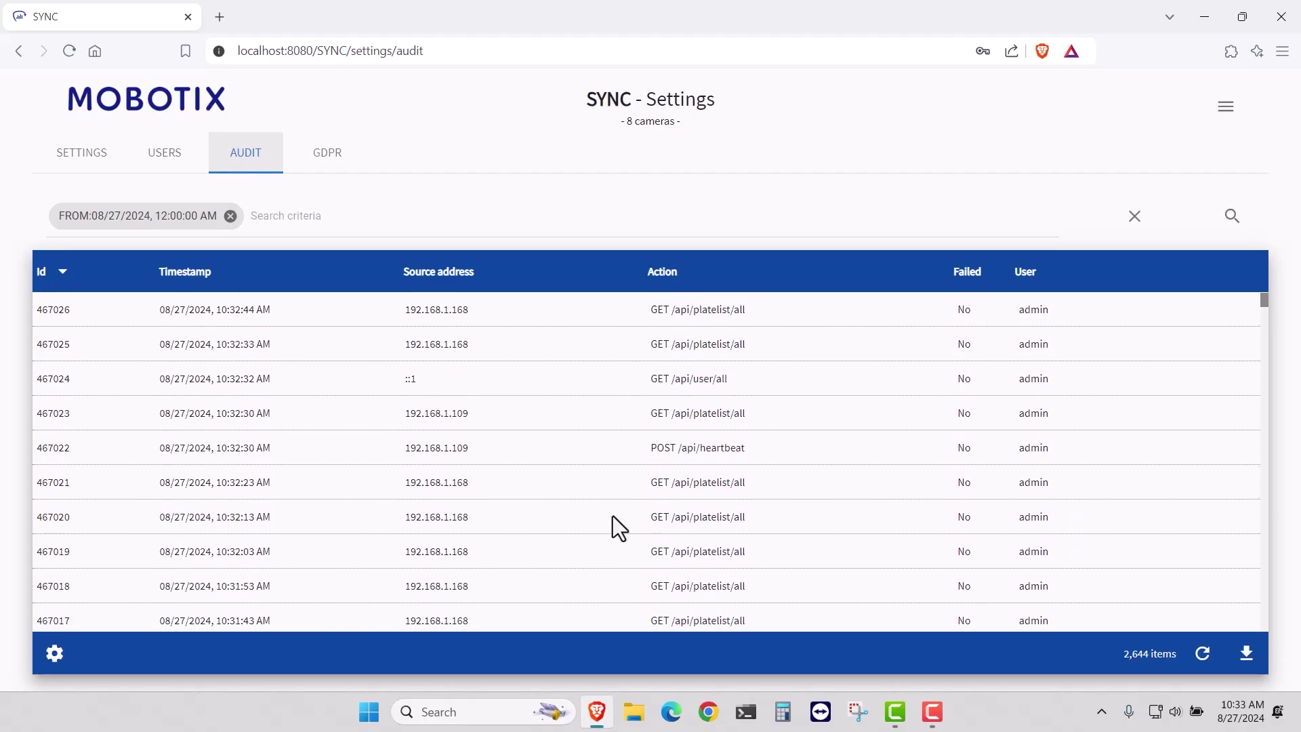
scroll(612, 515, down, 7)
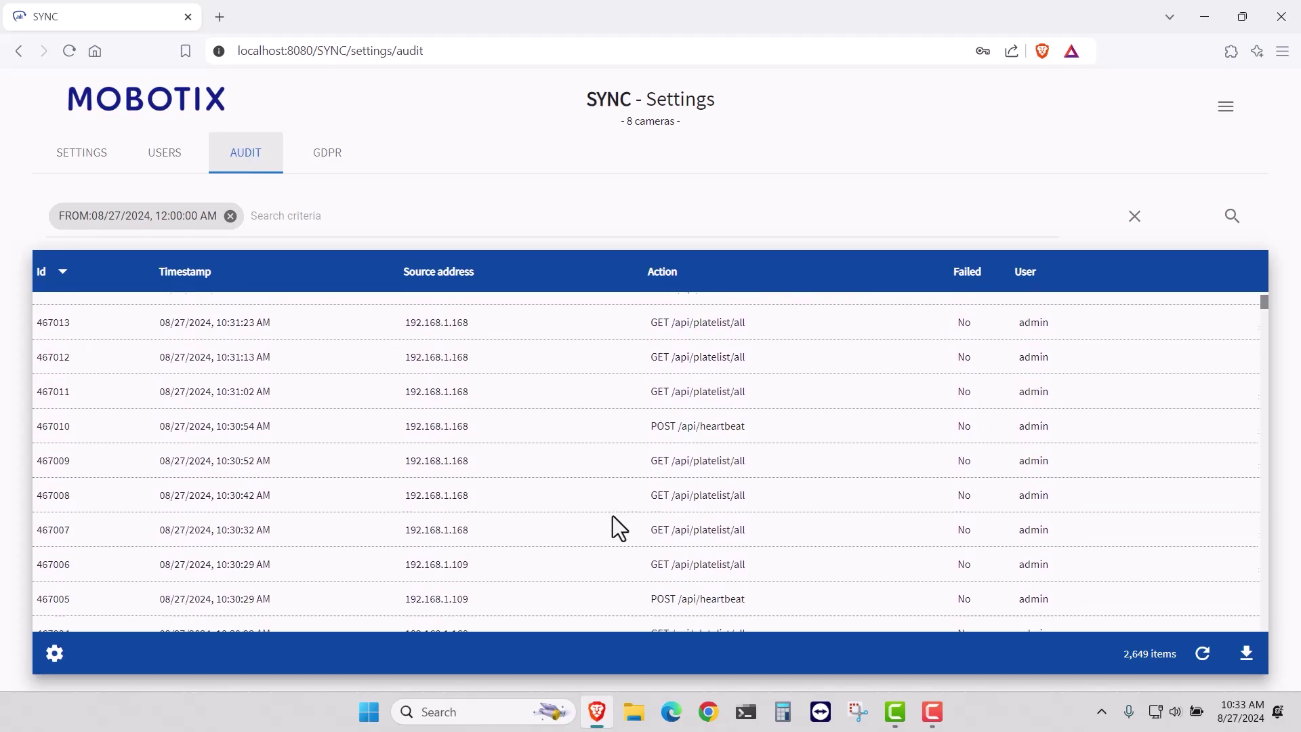
scroll(612, 515, down, 9)
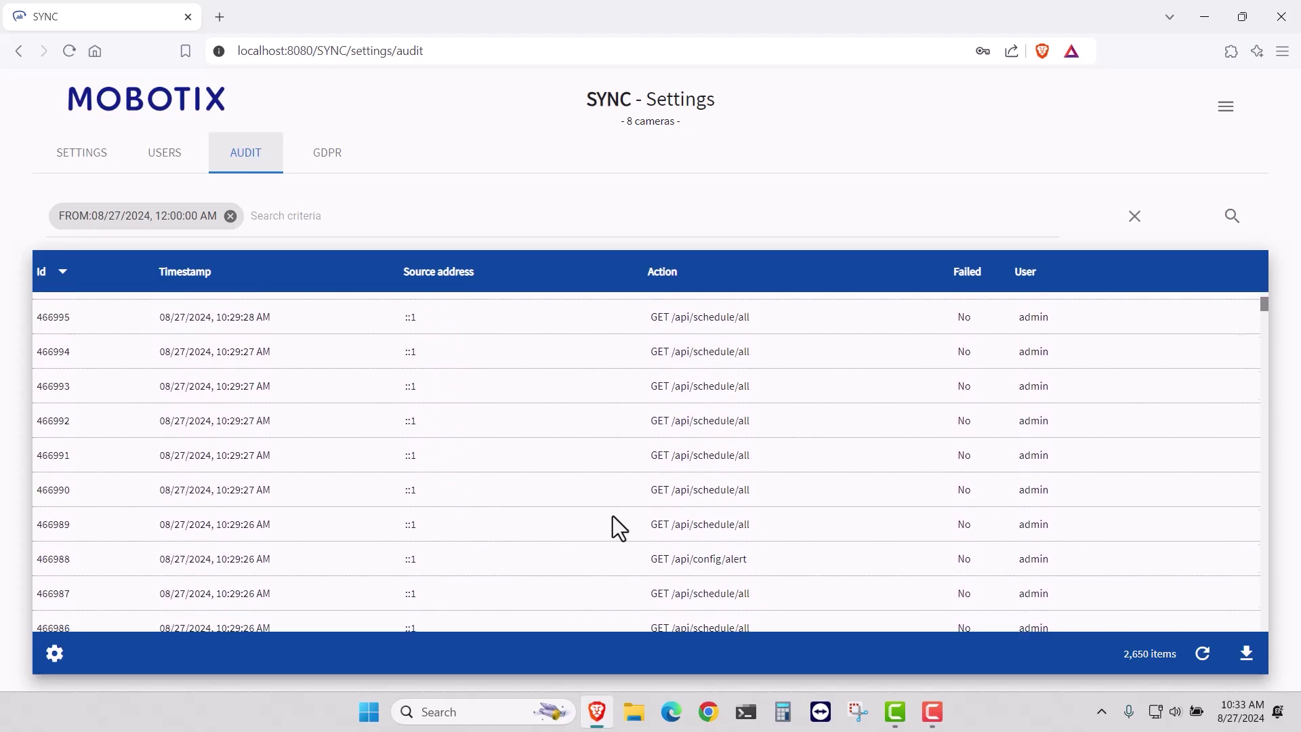
scroll(613, 515, up, 13)
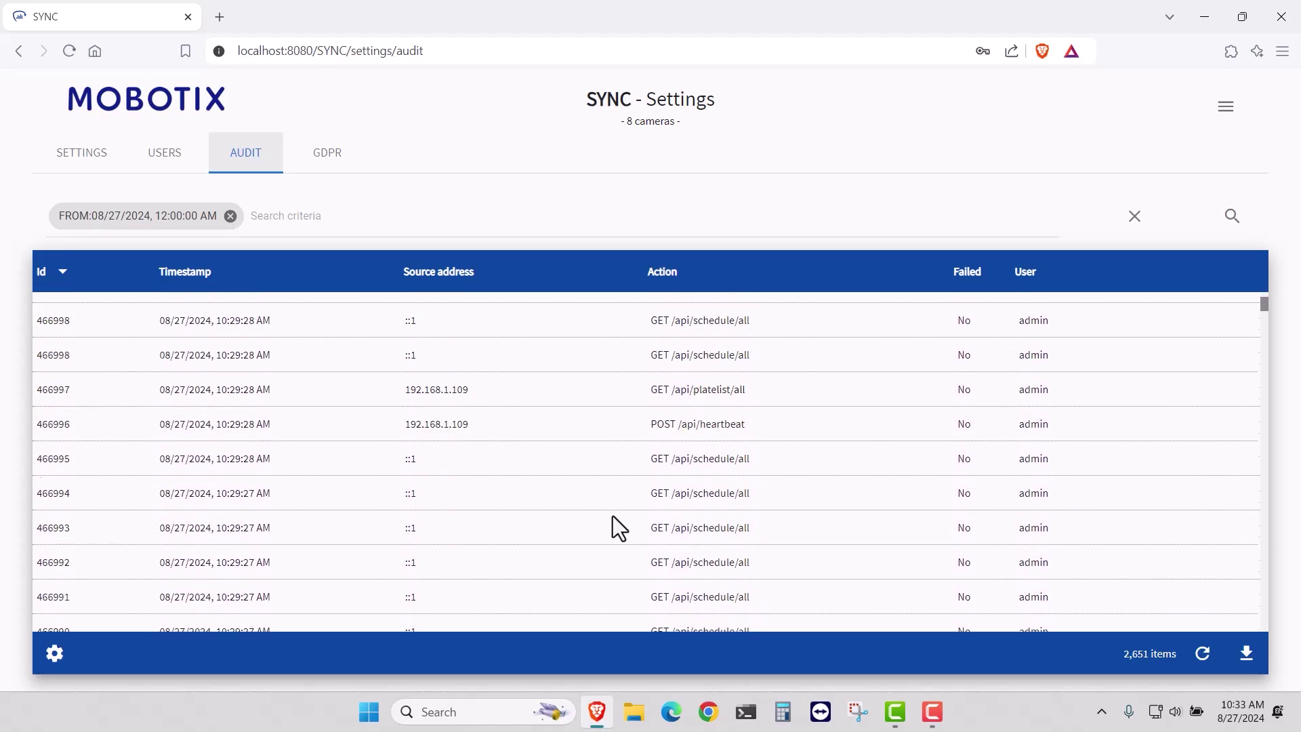
scroll(613, 515, up, 9)
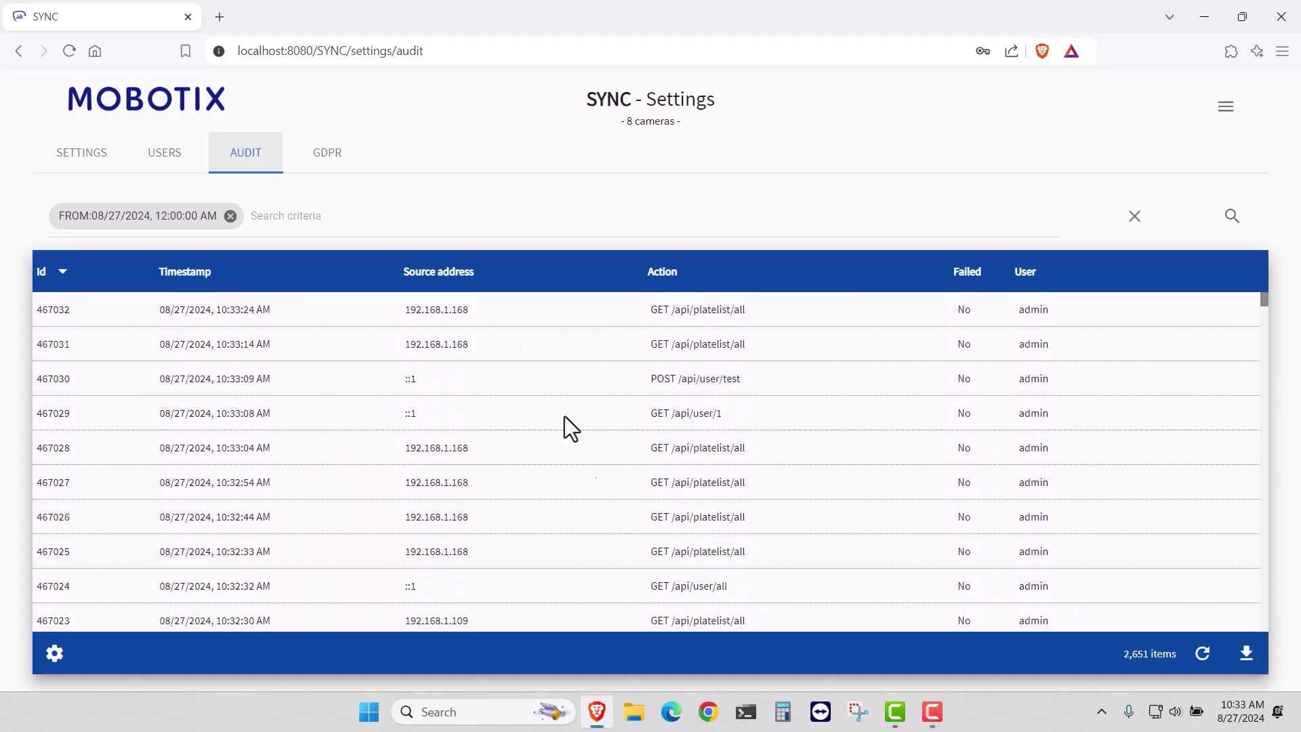
click(77, 170)
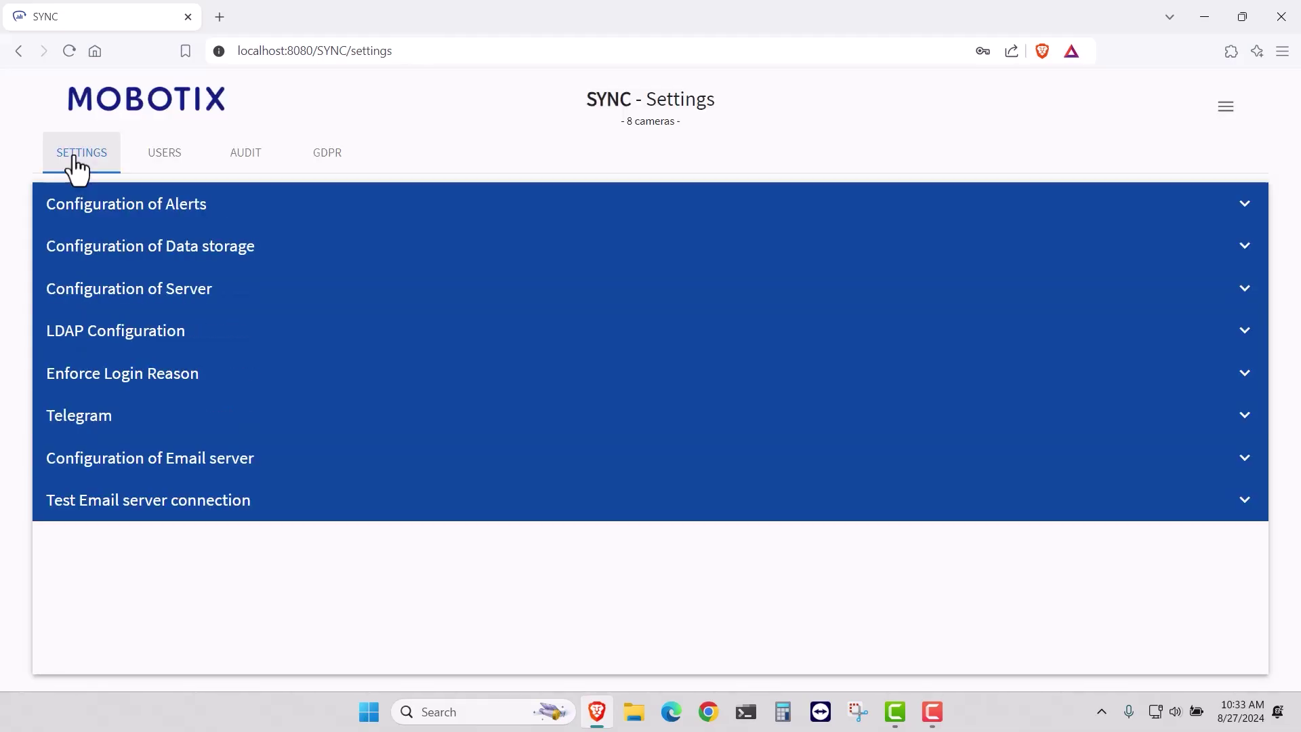
View the column configuration of the Users list, close it without saving, and return to the general settings.
click(169, 160)
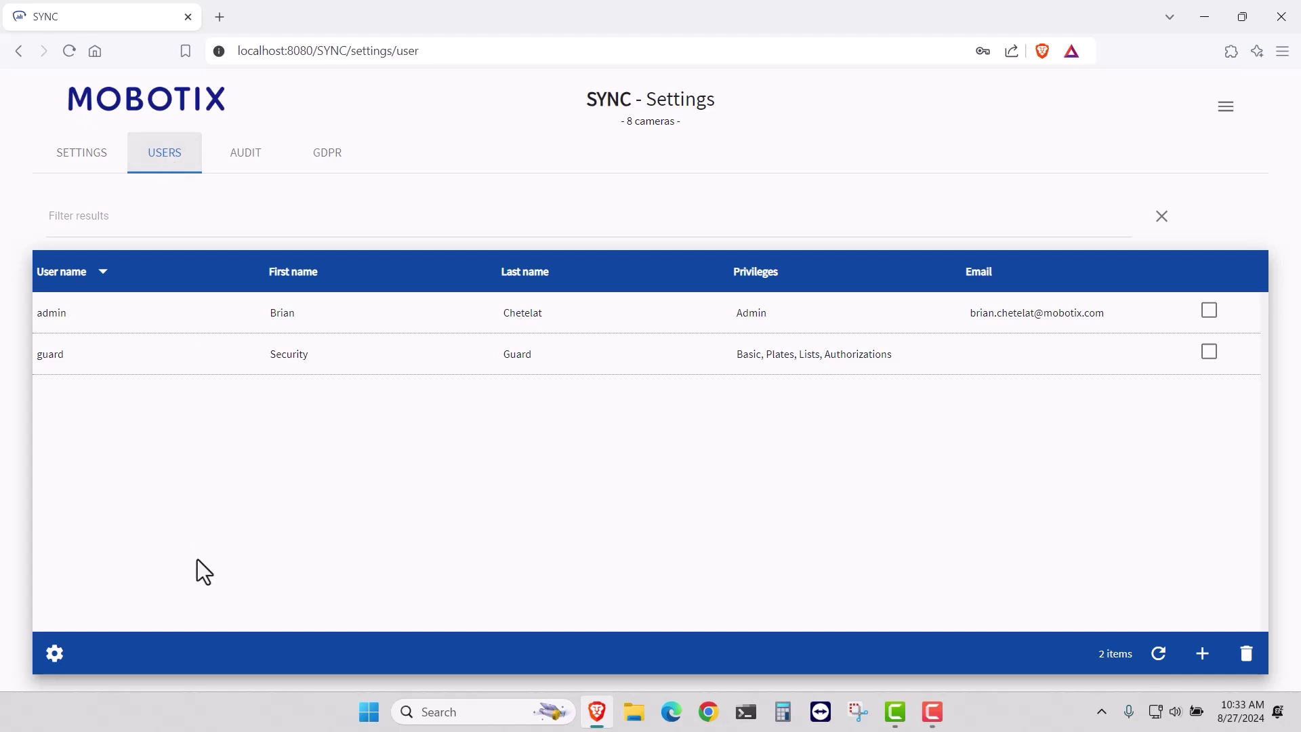
click(54, 661)
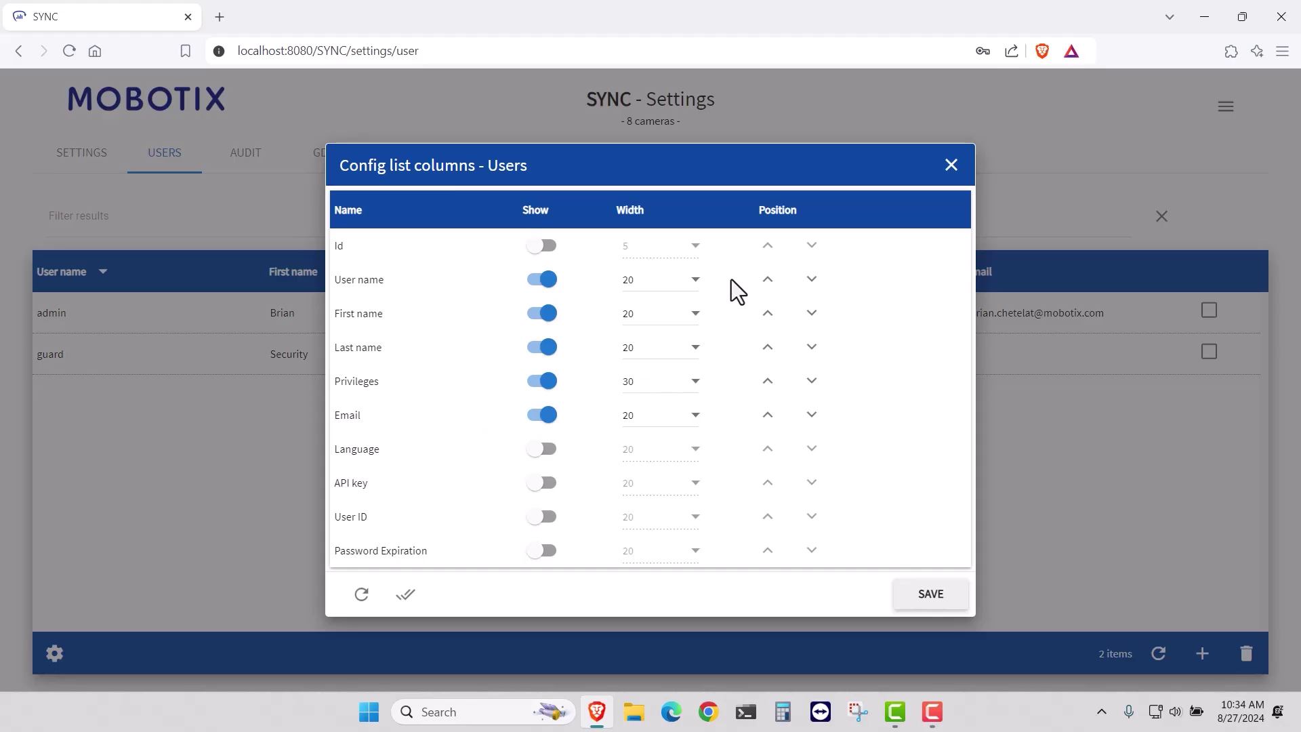
click(953, 165)
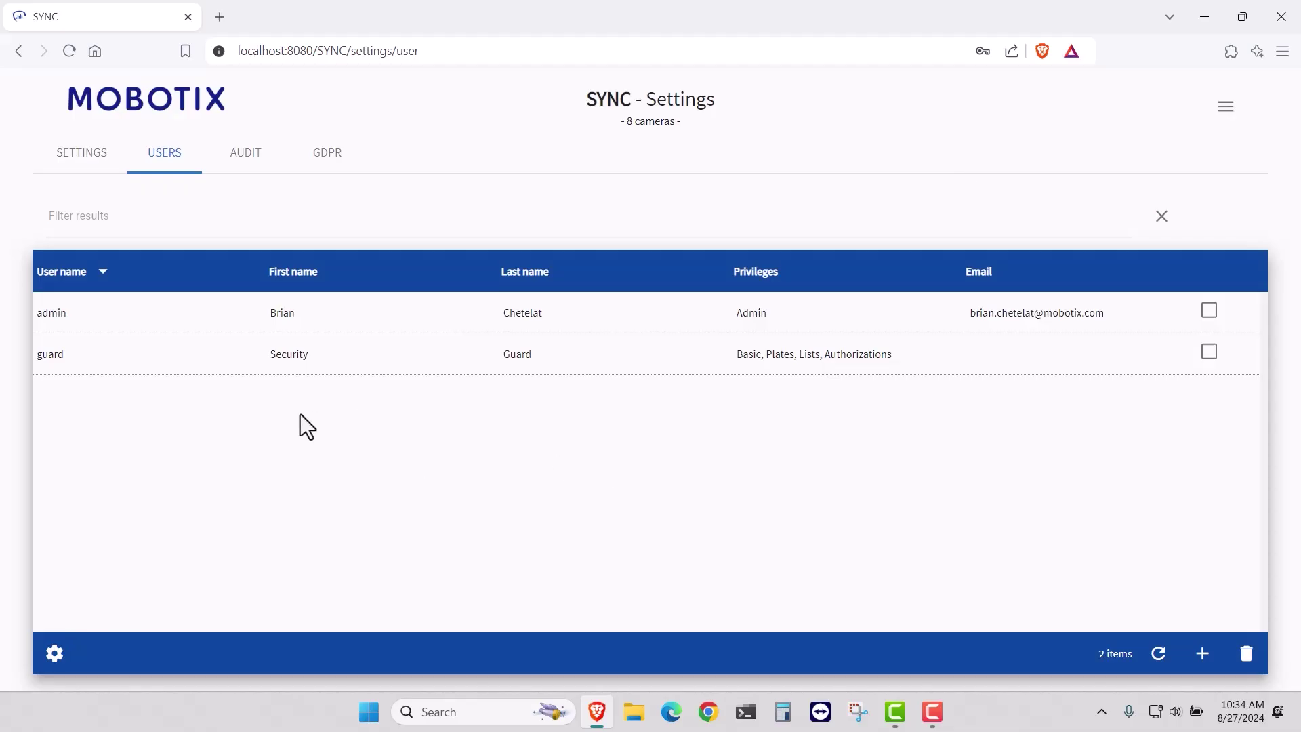
click(80, 162)
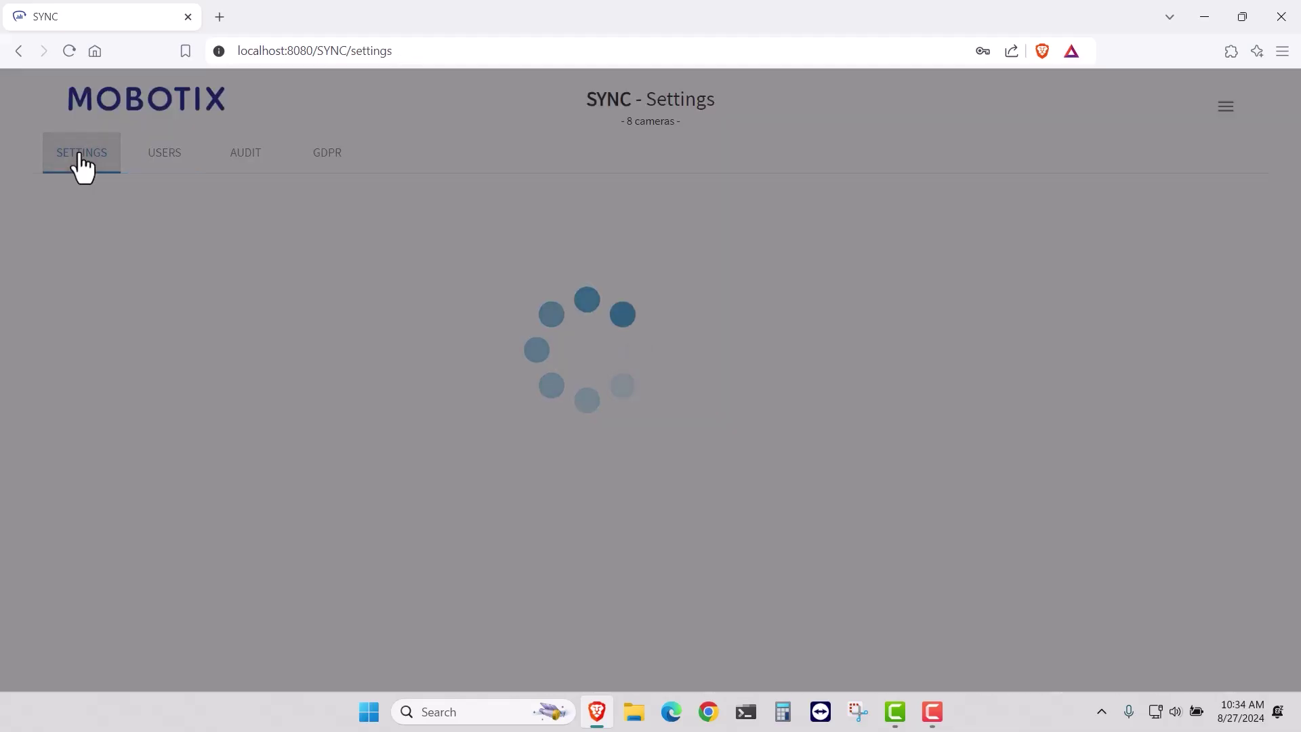